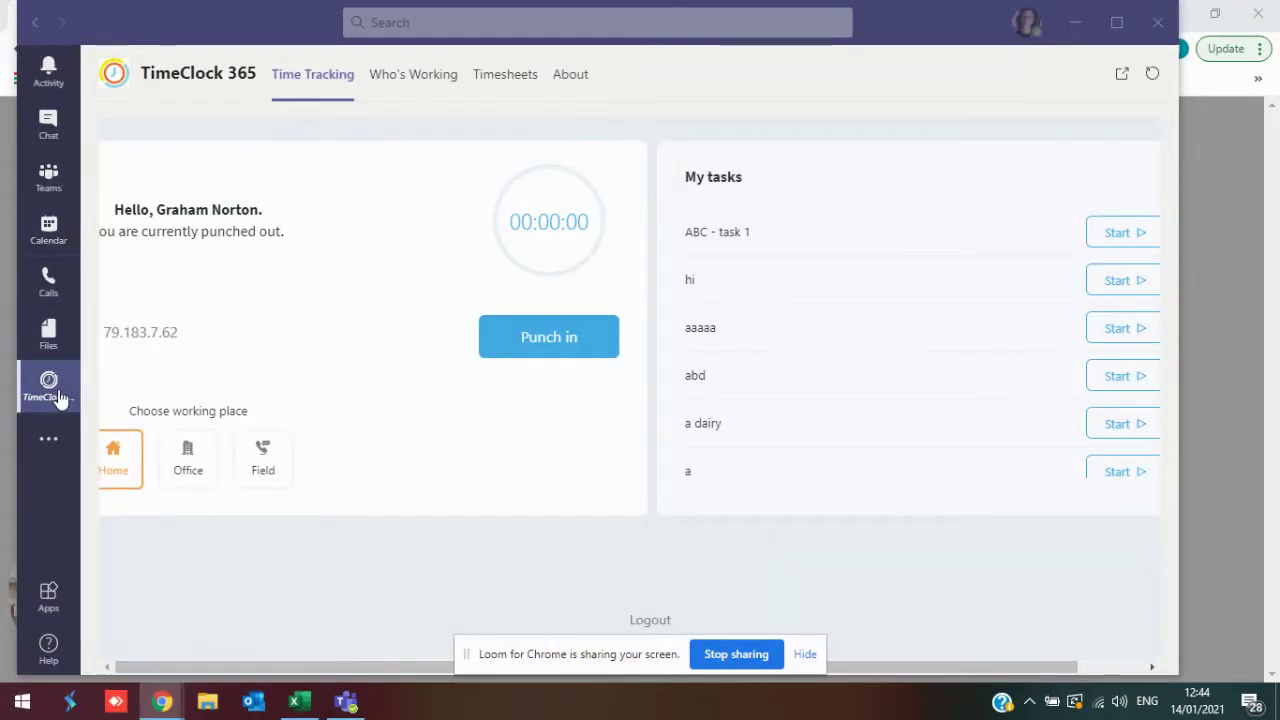
- Punch in for work and start and stop the timer for ABC - task 1
click(524, 352)
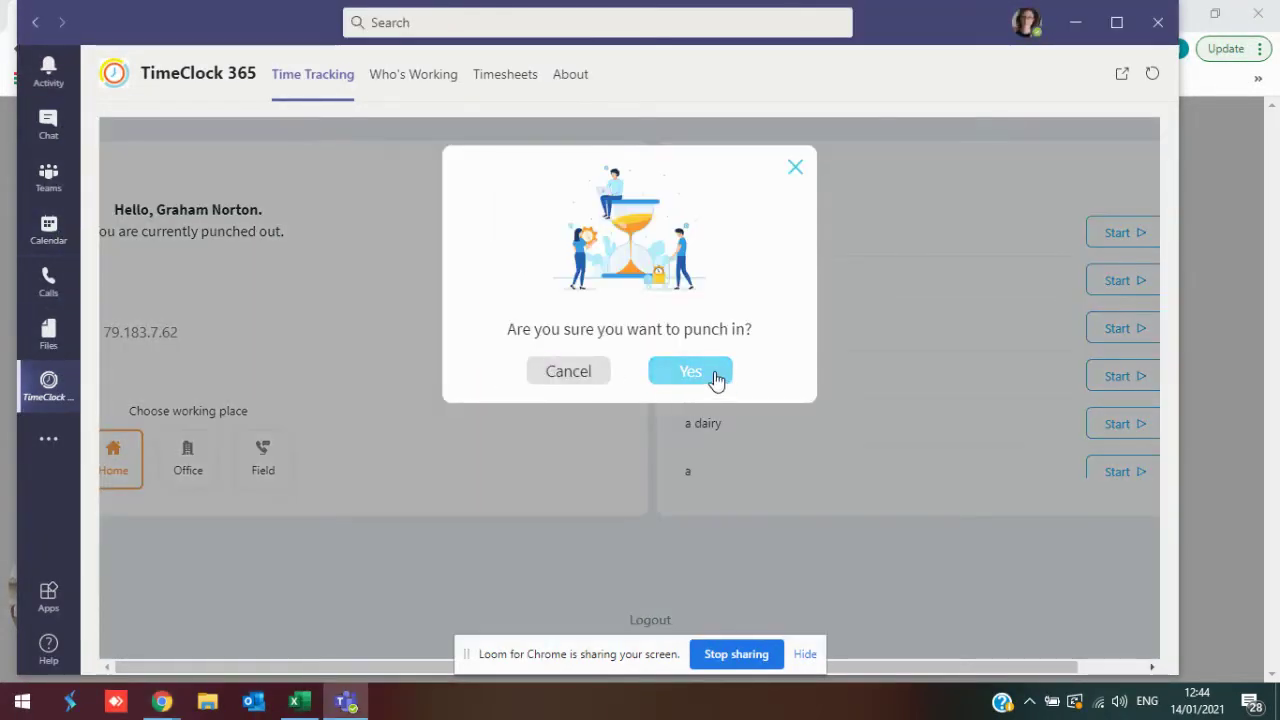
click(665, 372)
click(1111, 245)
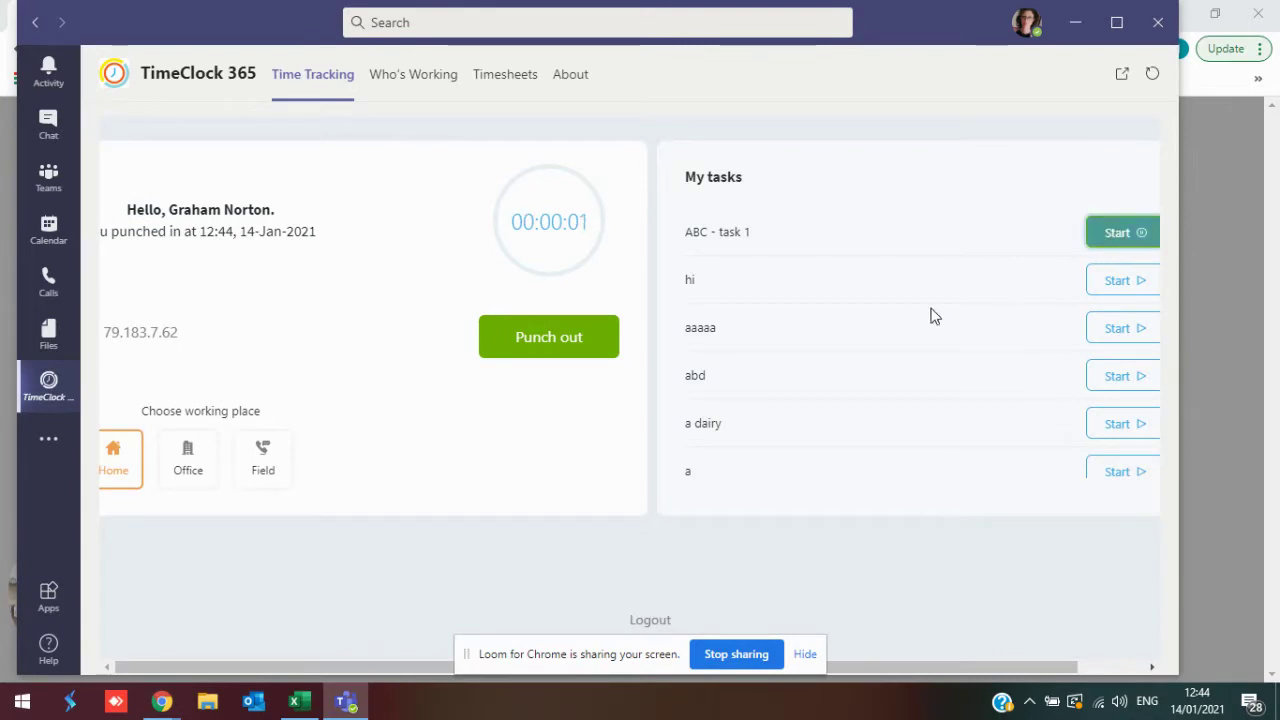
click(1128, 234)
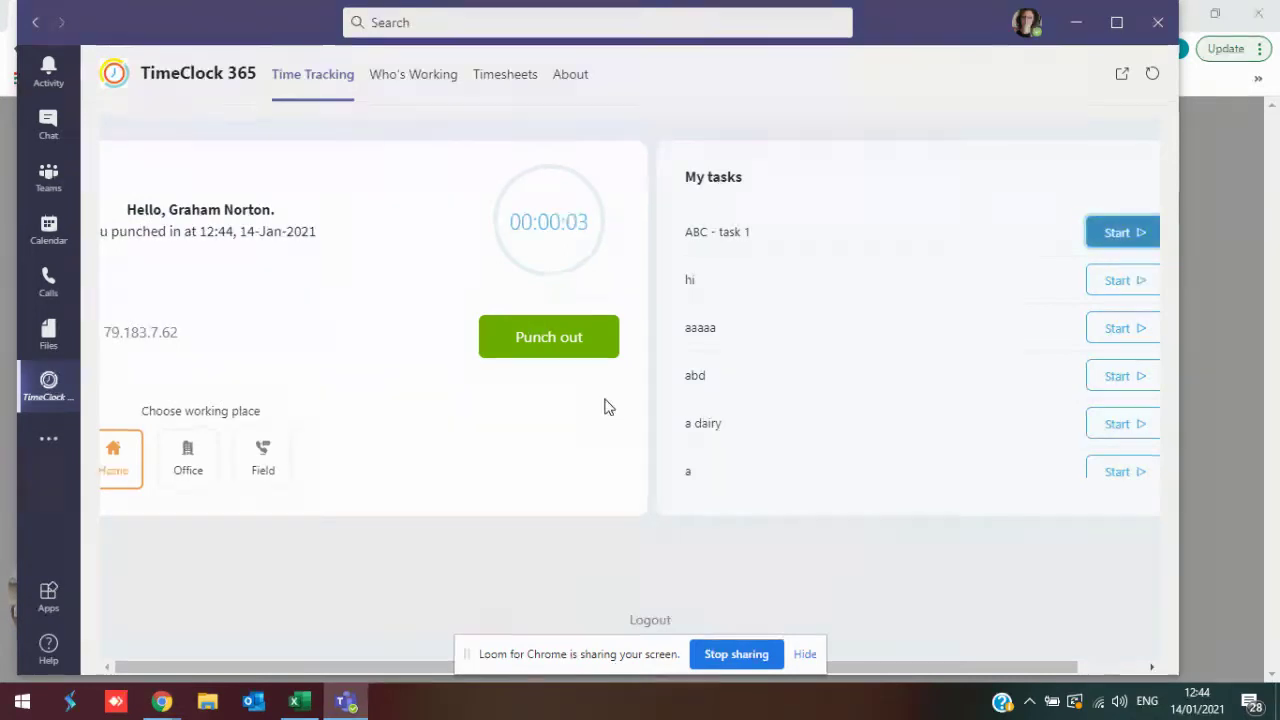
- Show the list of employees who are not working under Who's Working
click(421, 80)
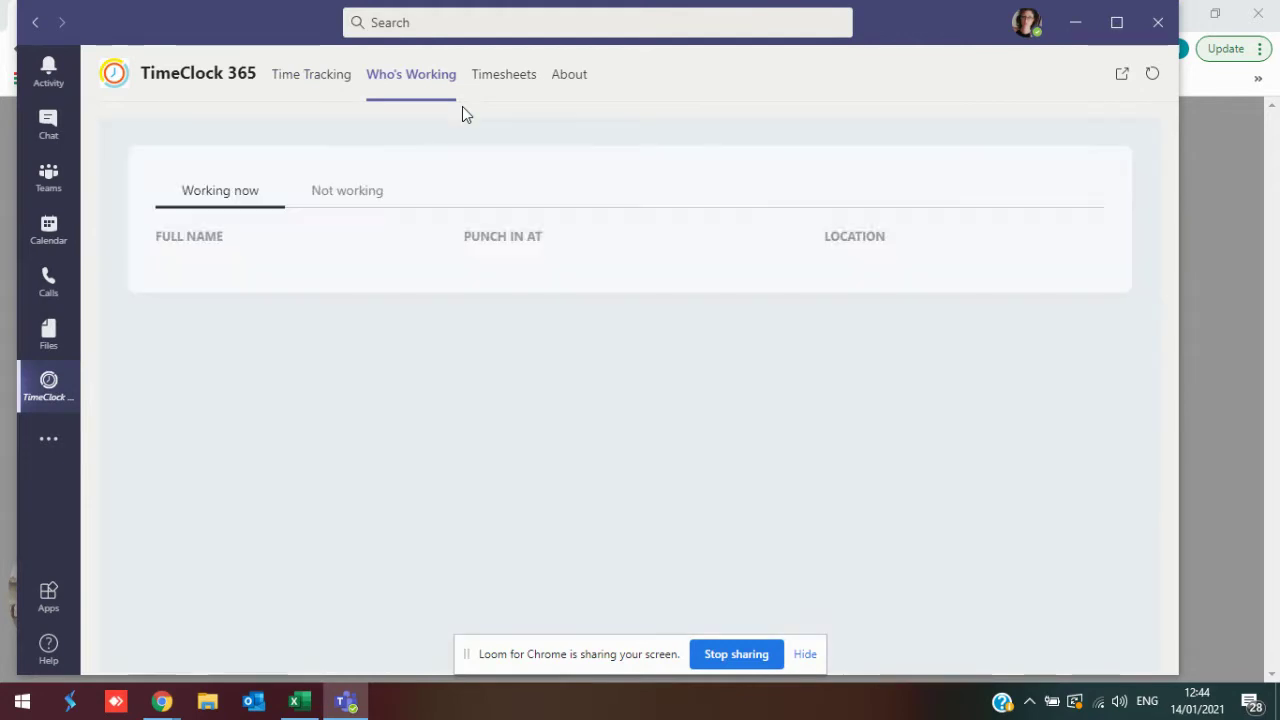
click(355, 200)
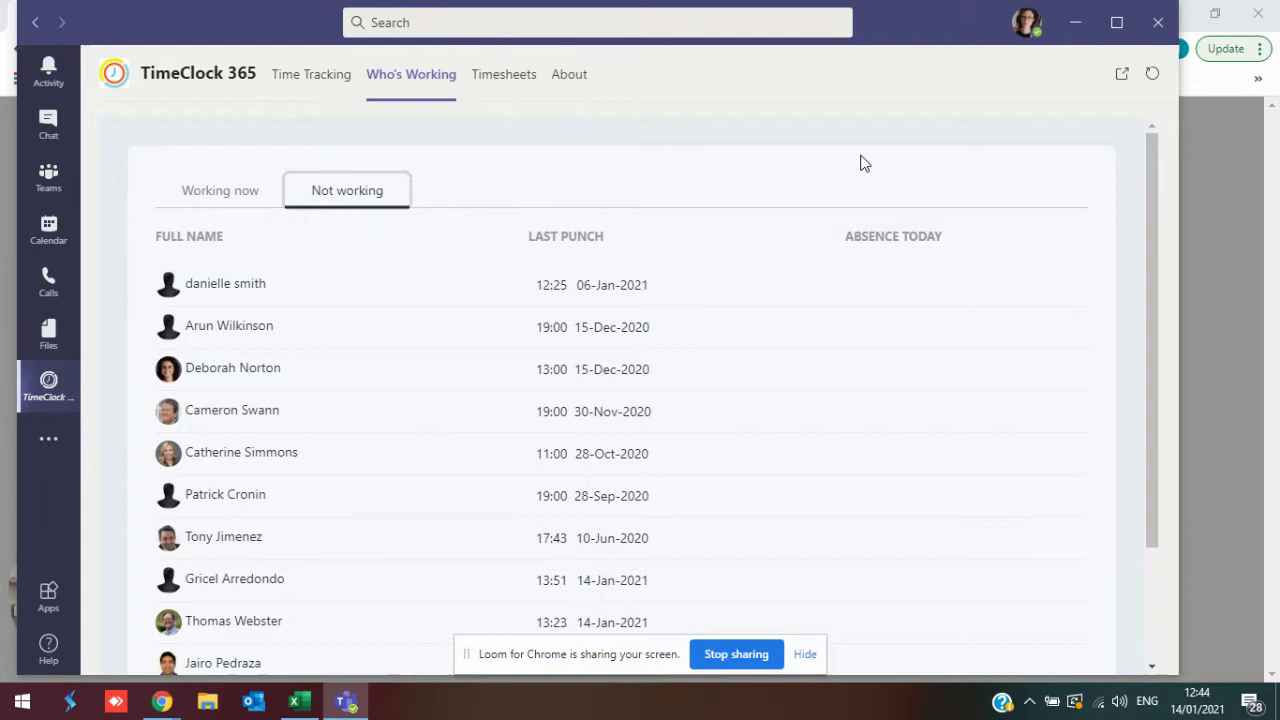
- Minimize Teams to reach the Timeclock 365 login page in Chrome and log in with the saved user ID and the account password
click(1074, 22)
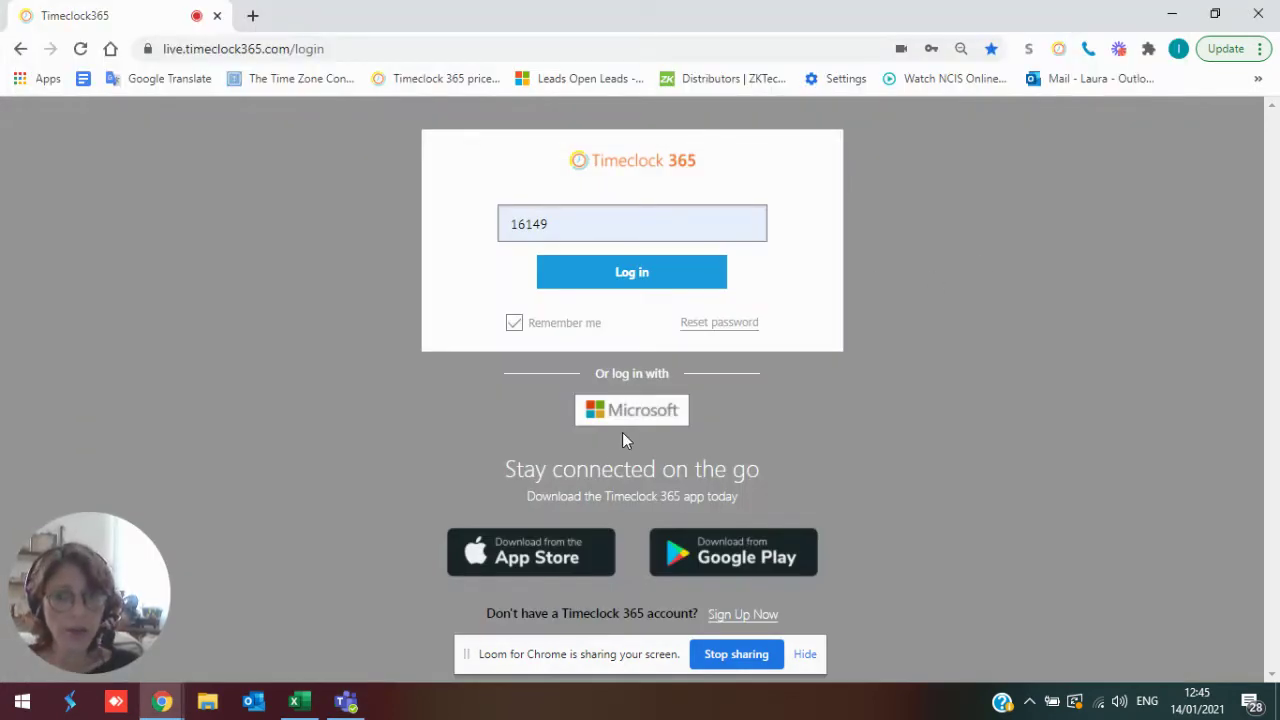
click(660, 234)
click(636, 276)
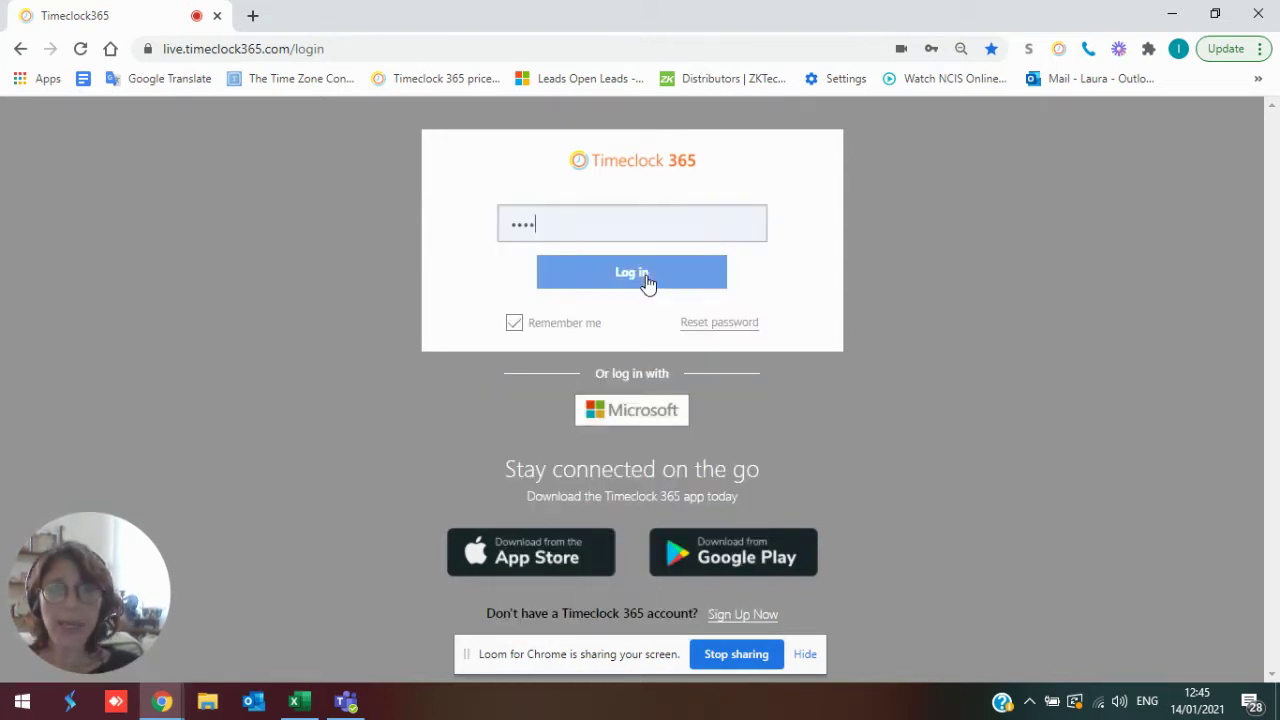
click(647, 283)
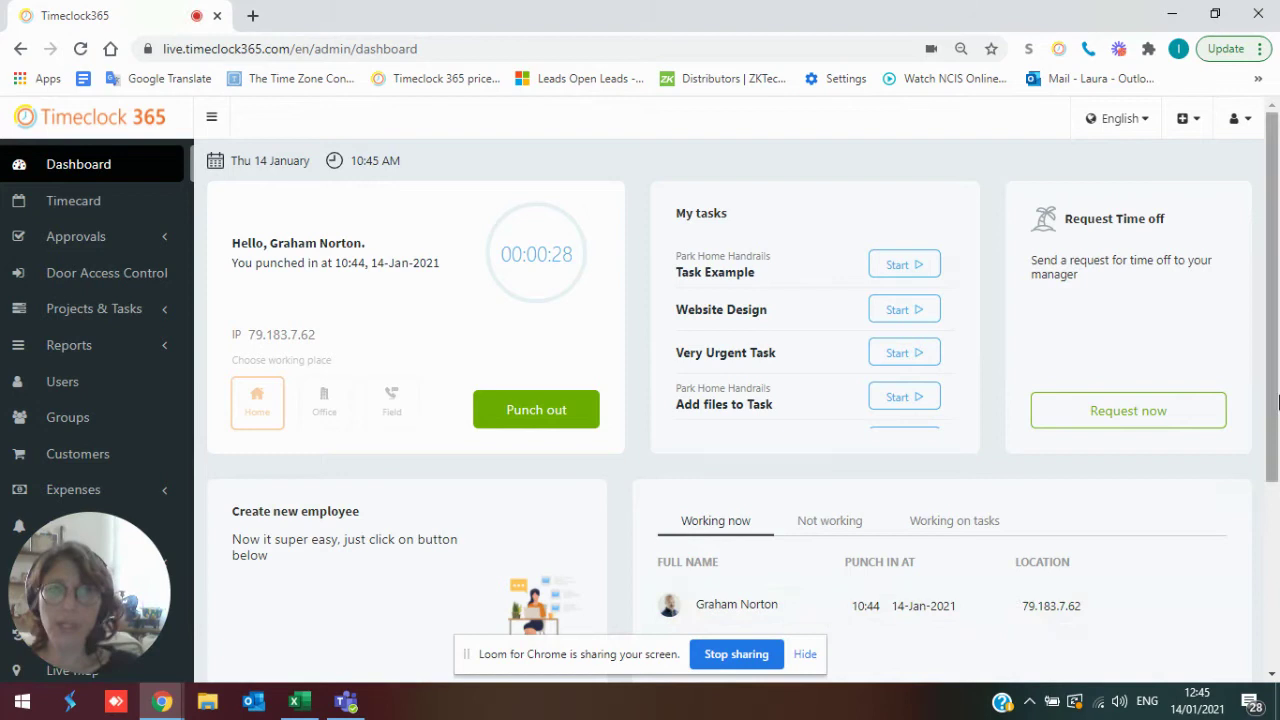
- Look through the available interface languages and view the punch clock in the Timeclock 365 browser extension
click(1145, 132)
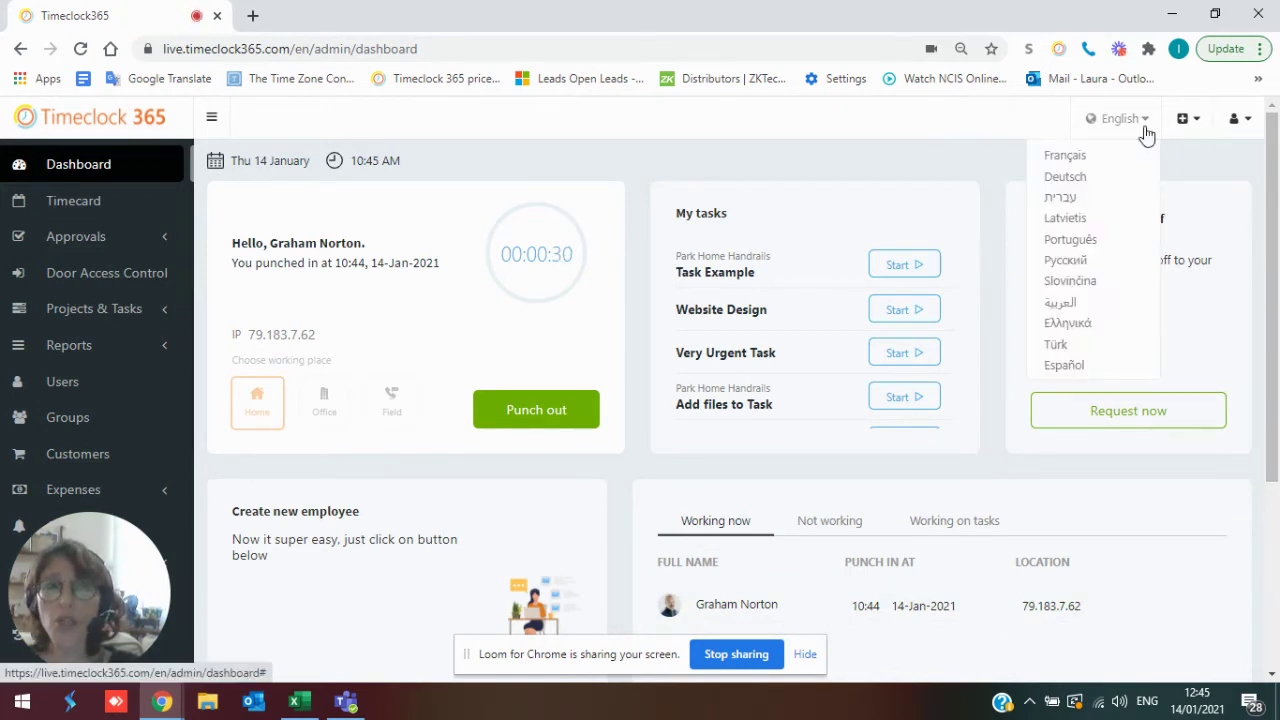
click(1145, 130)
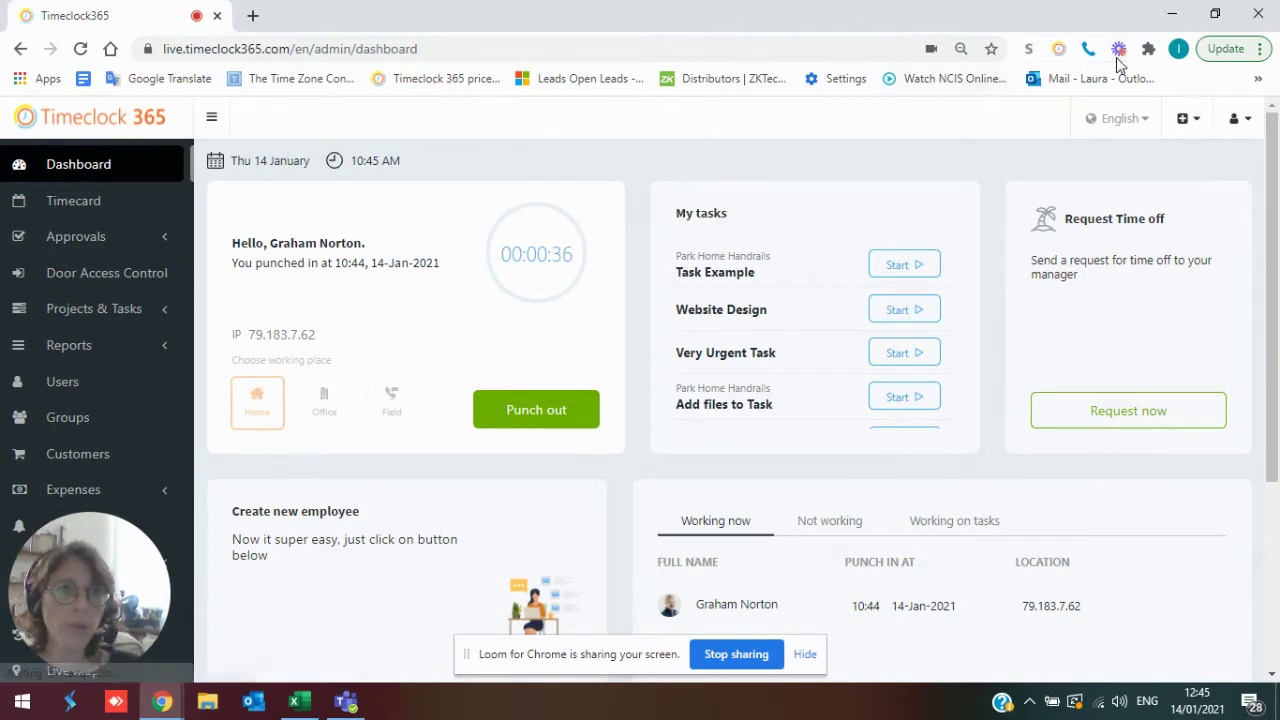
click(1060, 50)
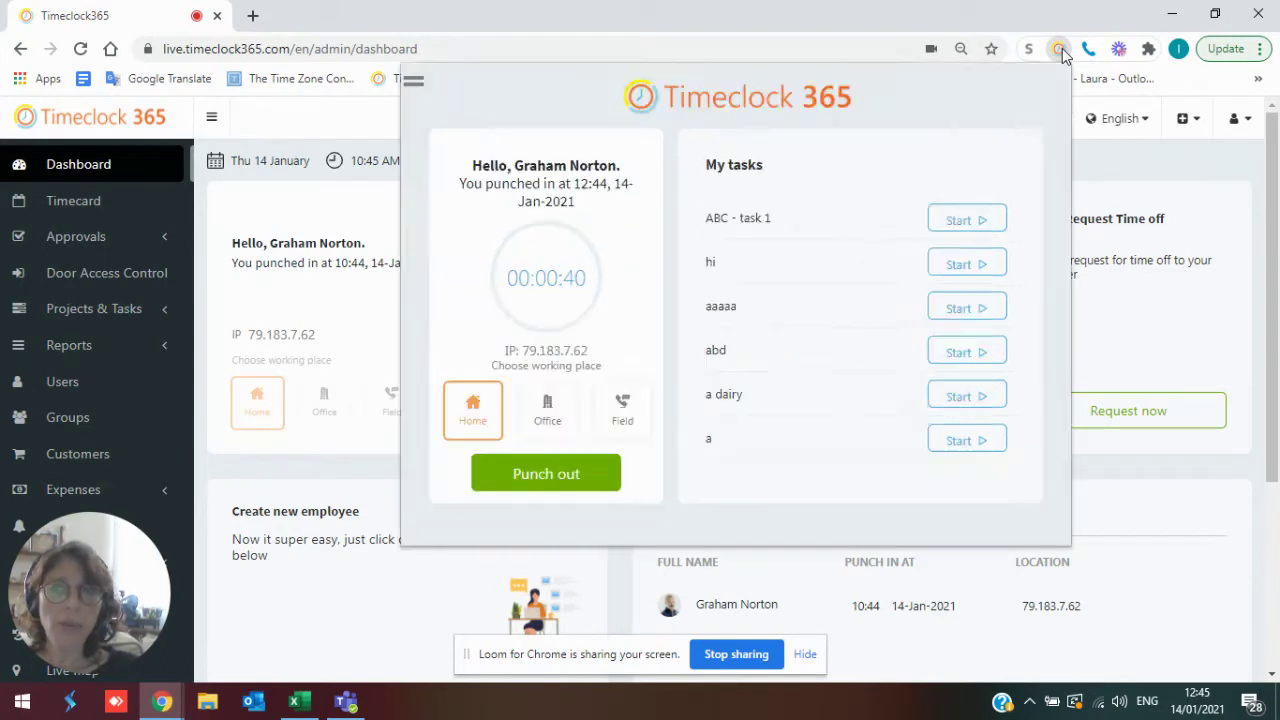
click(1010, 52)
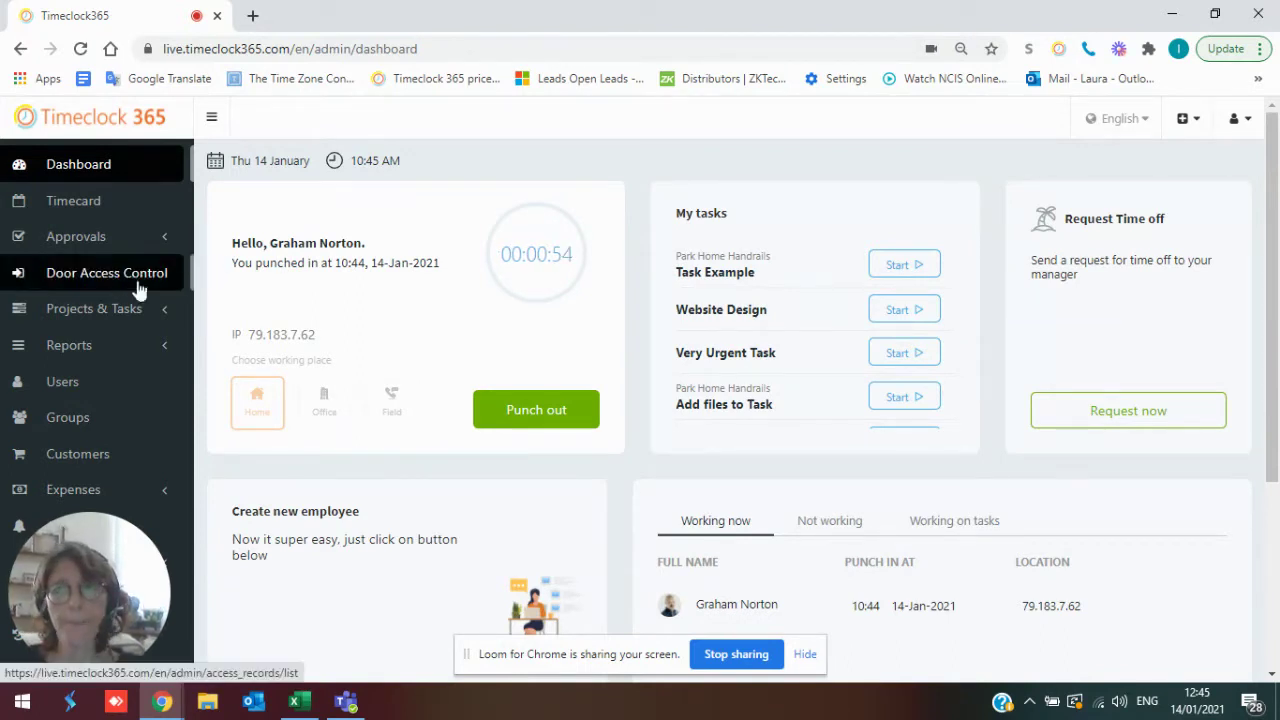
- Open the Timecard and examine the punch entries and their punch-in locations
click(70, 203)
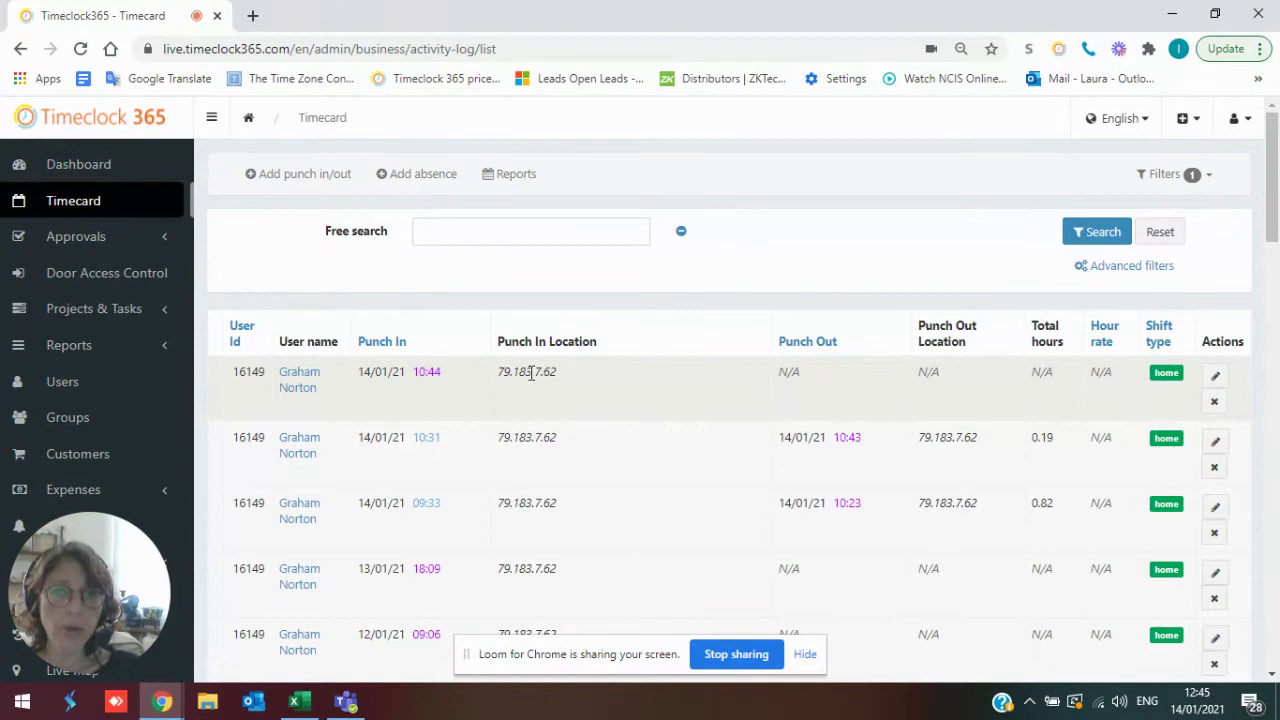
scroll(568, 411, down, 5)
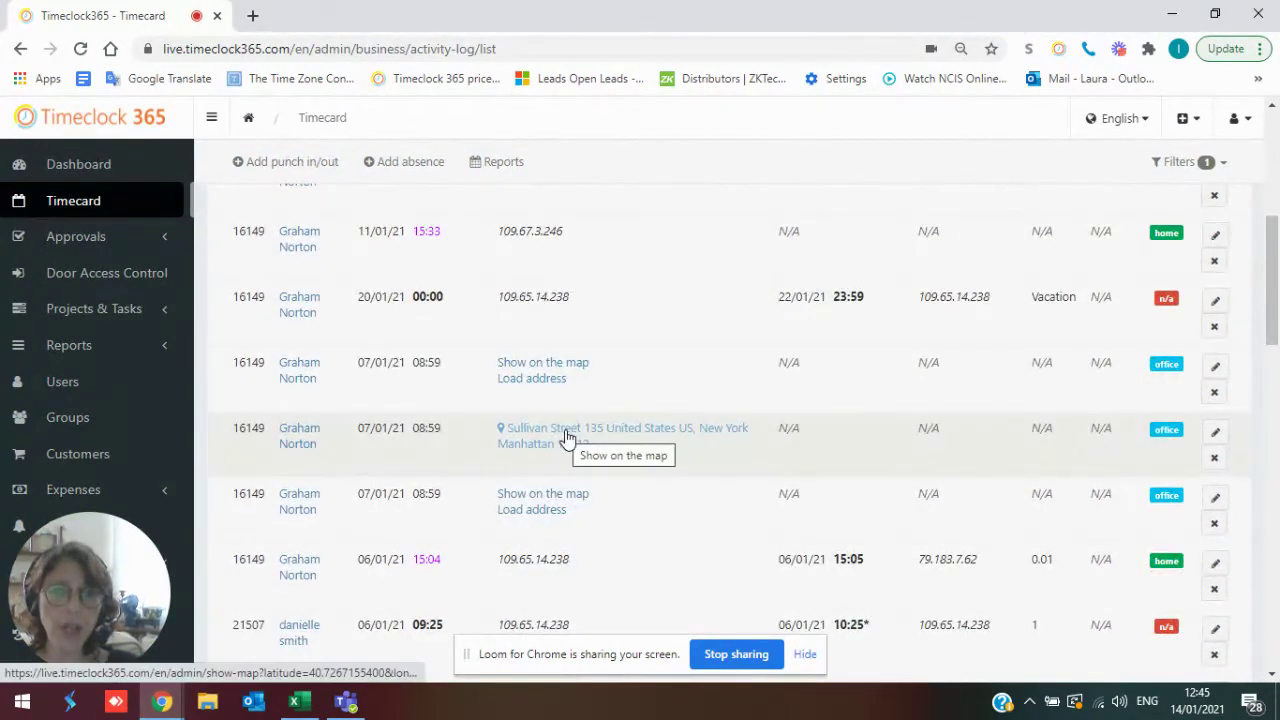
scroll(565, 436, down, 10)
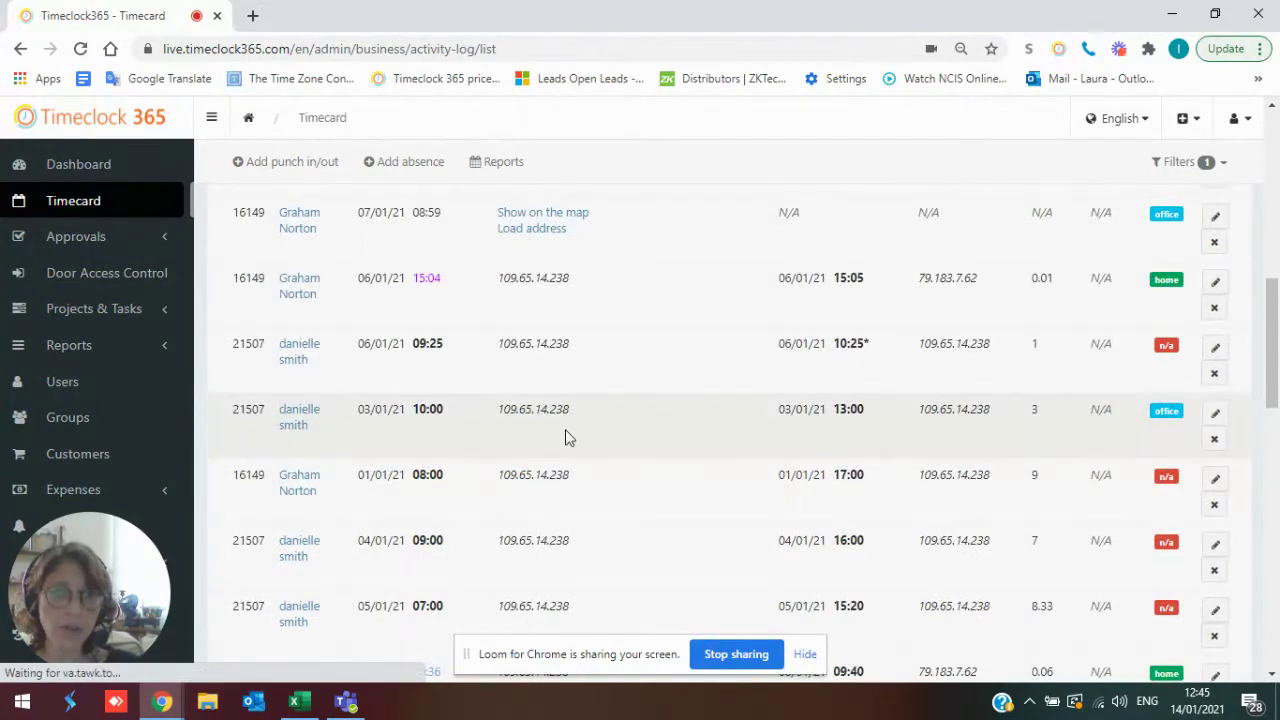
scroll(565, 436, down, 4)
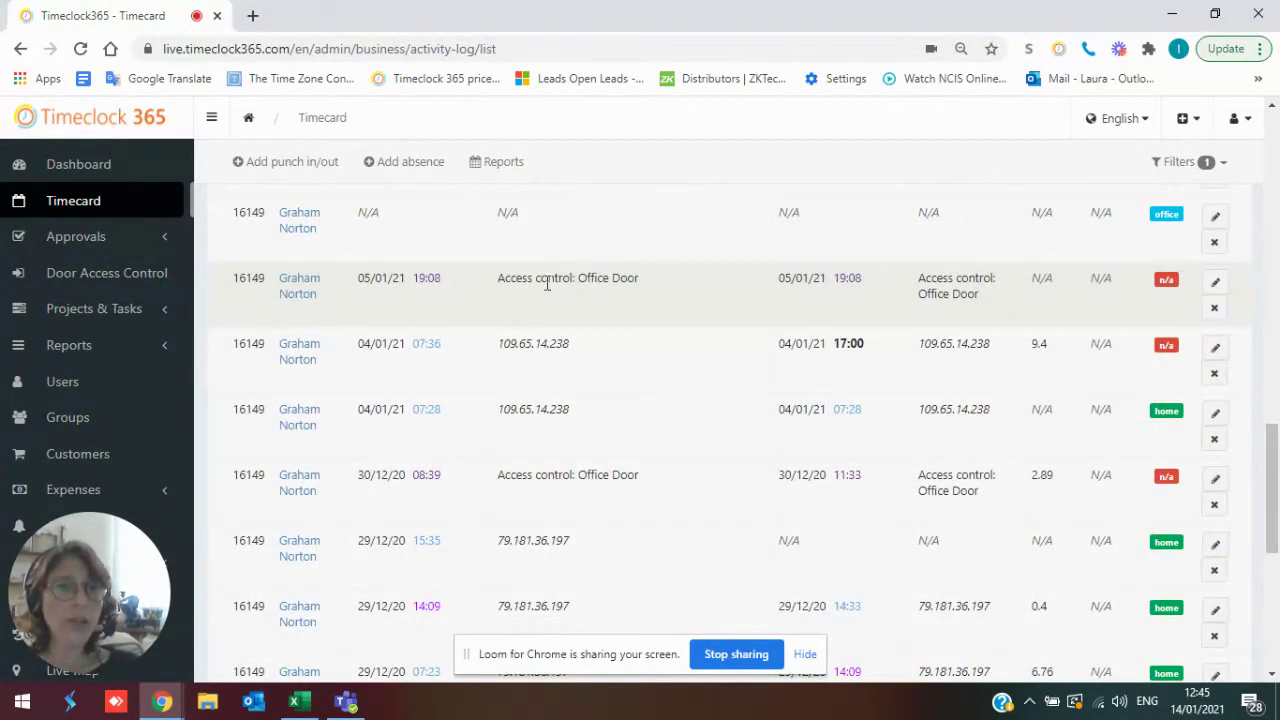
- Return to the Dashboard and start and stop the timer for Task Example
click(60, 166)
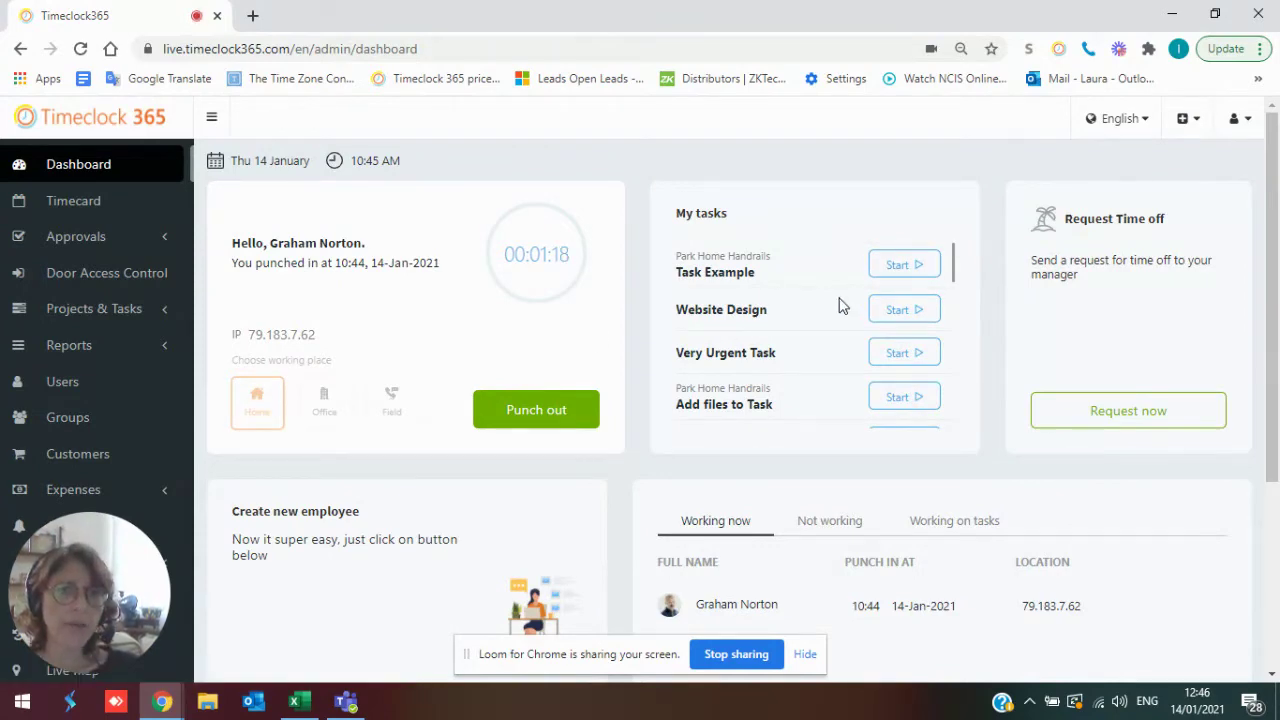
scroll(840, 305, down, 5)
scroll(866, 336, up, 5)
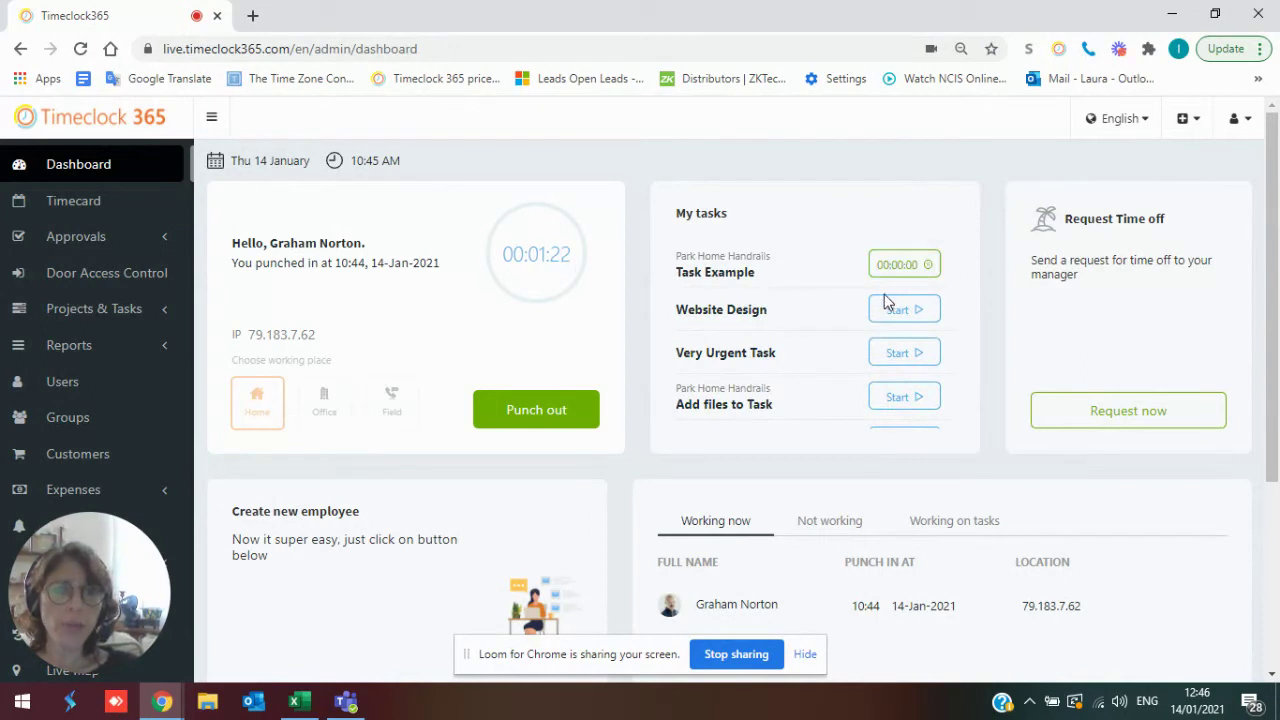
click(888, 268)
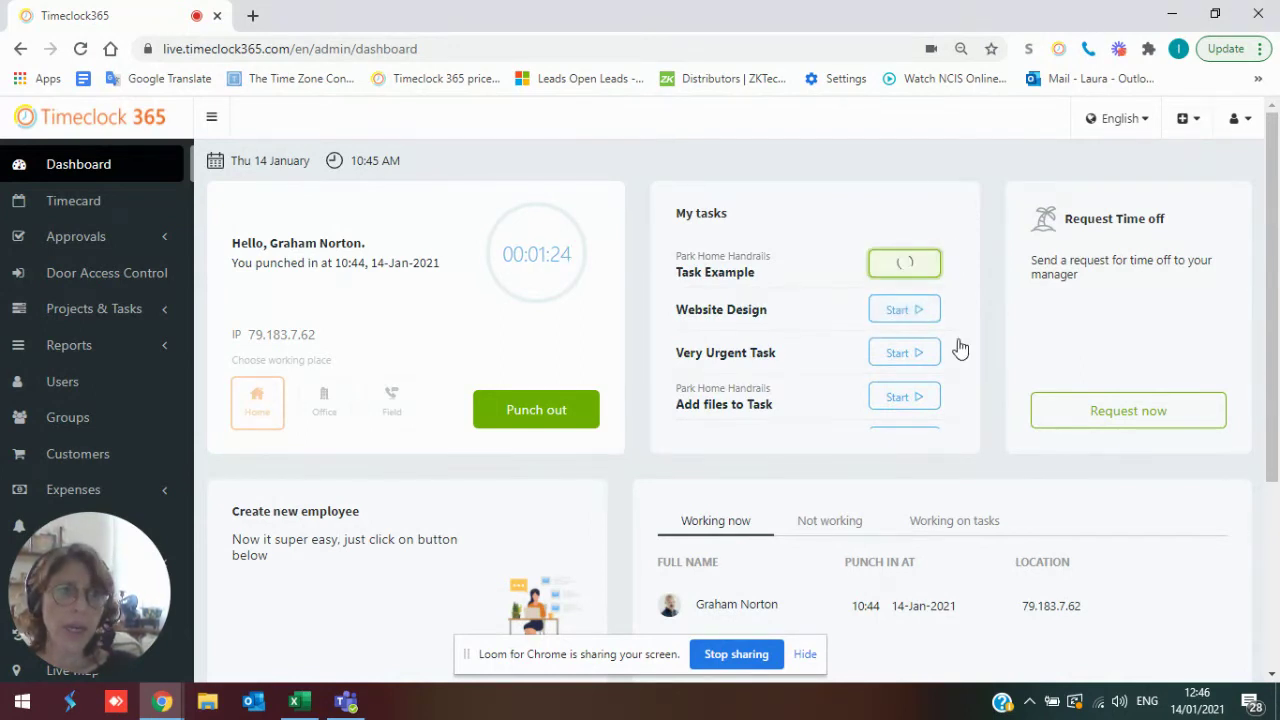
- Open a new time off request, review its absence, duration and balance fields, and leave it unsaved for the Dashboard
click(1114, 420)
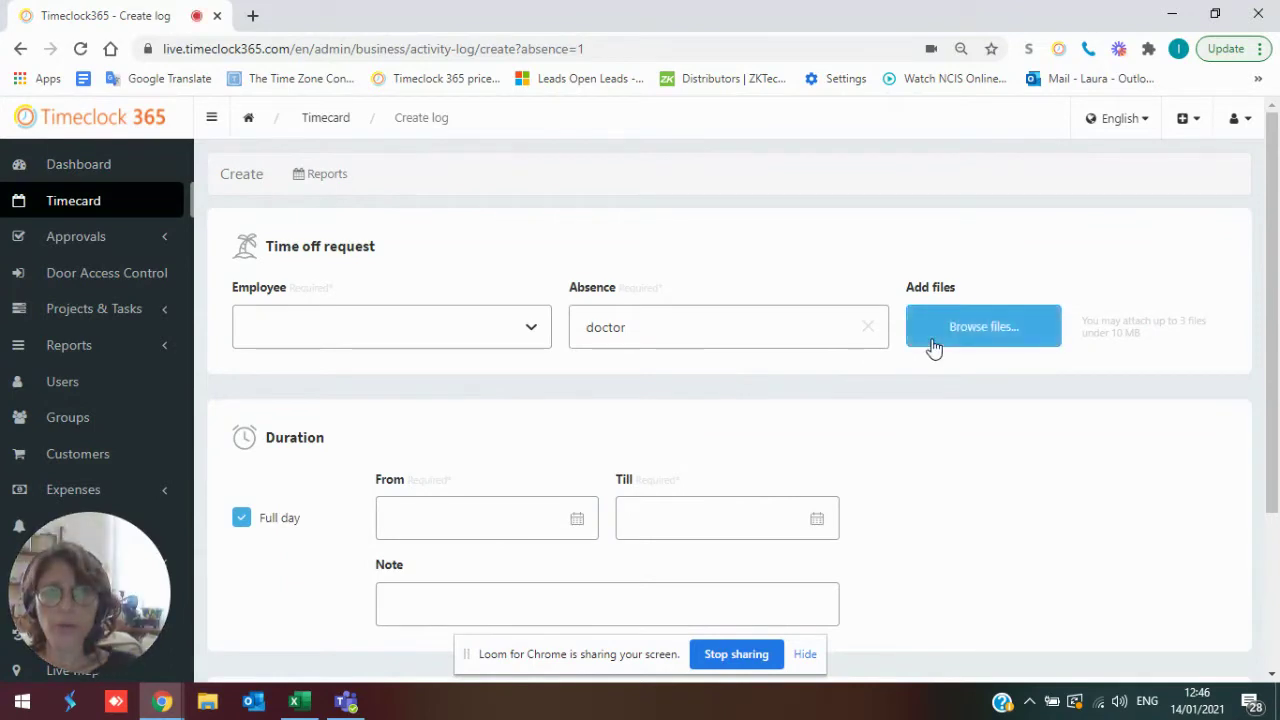
scroll(808, 393, down, 3)
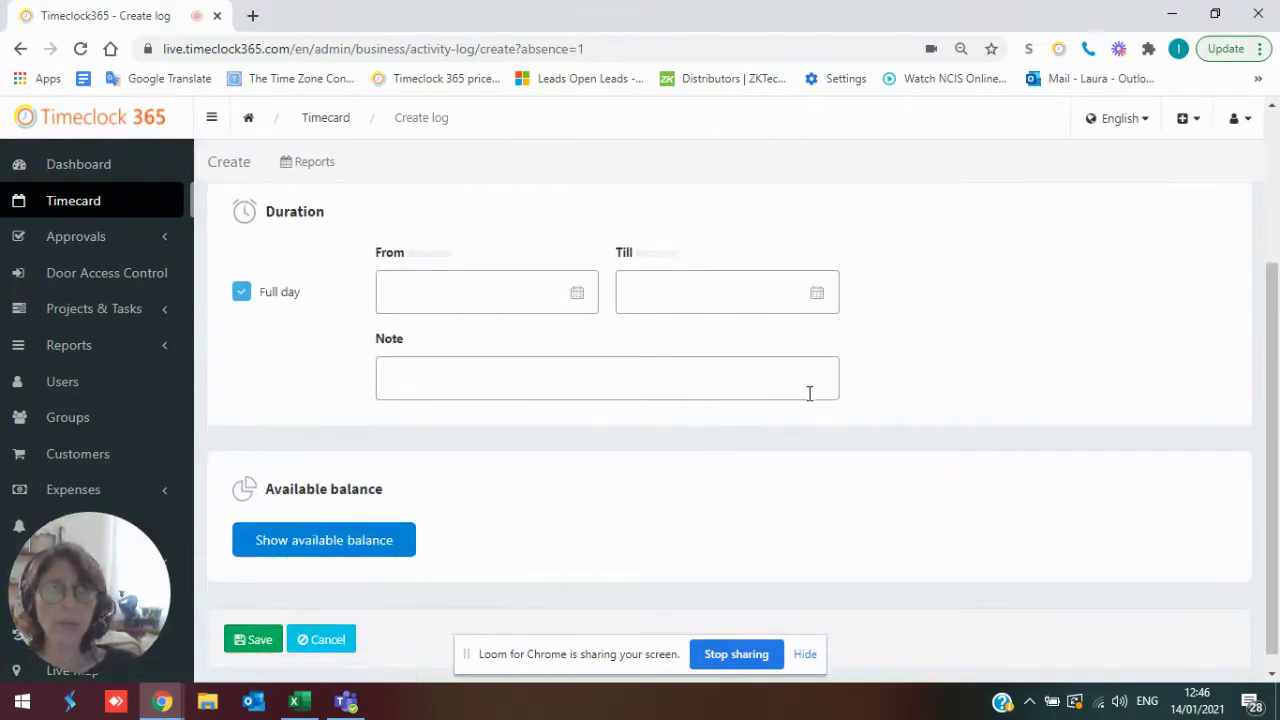
click(44, 169)
click(729, 156)
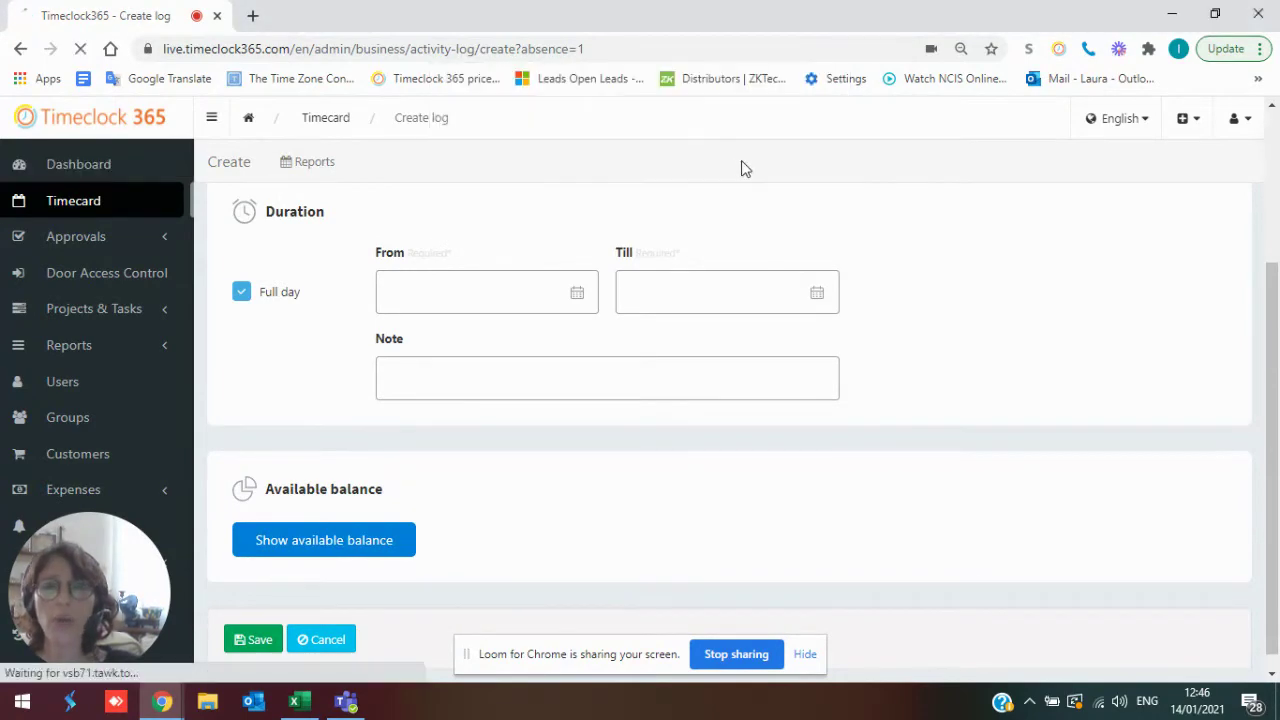
- Open the form for creating a new employee from the Dashboard
scroll(425, 420, down, 3)
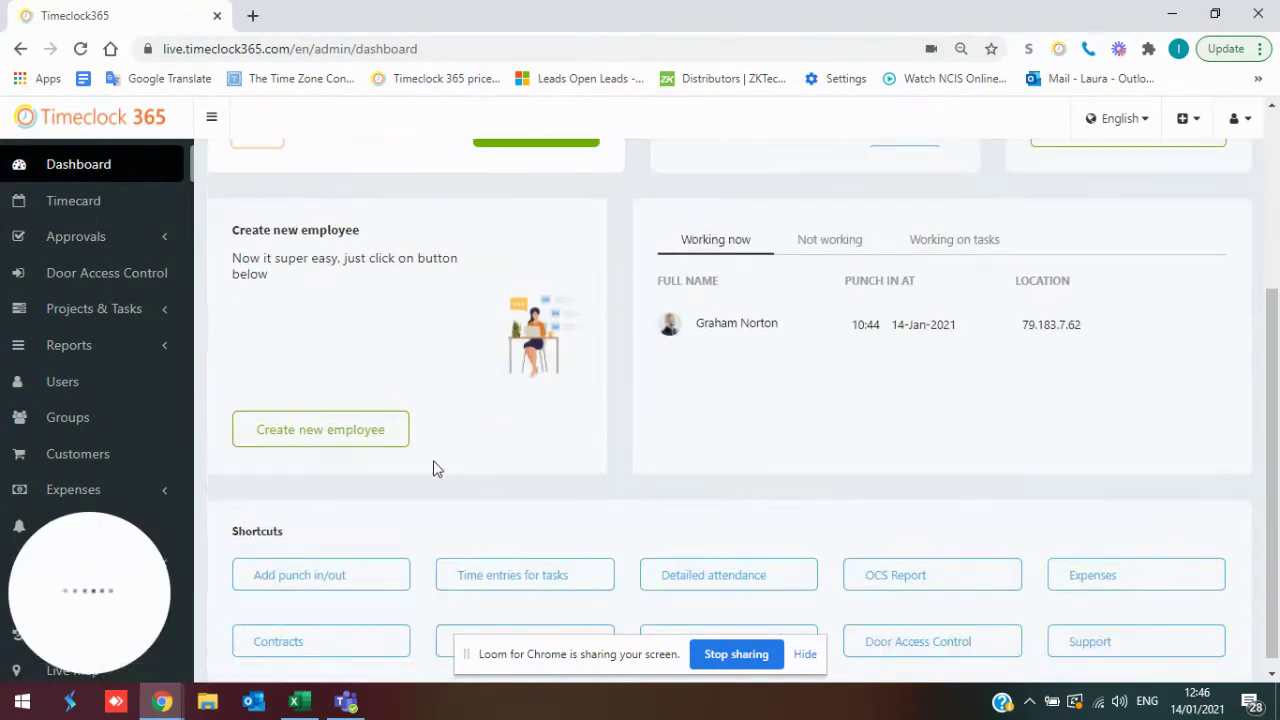
click(366, 443)
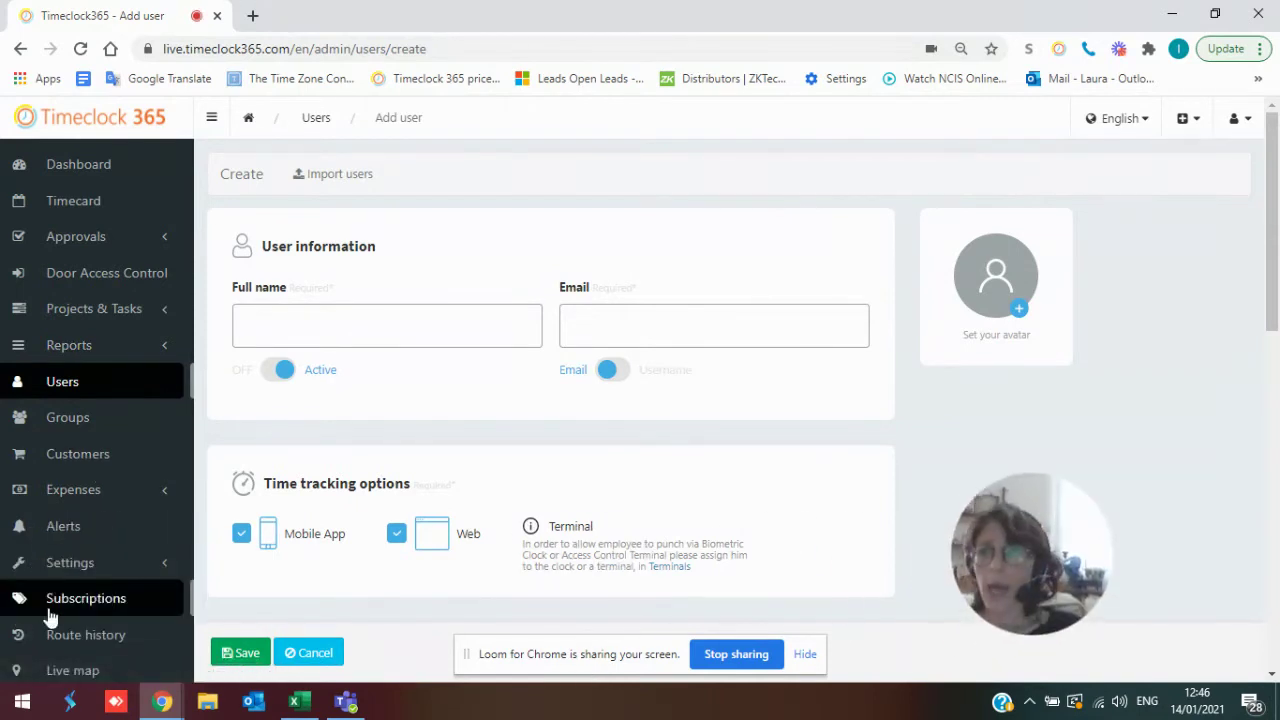
- Open the Contract for all Employees for editing from the contract settings
click(92, 563)
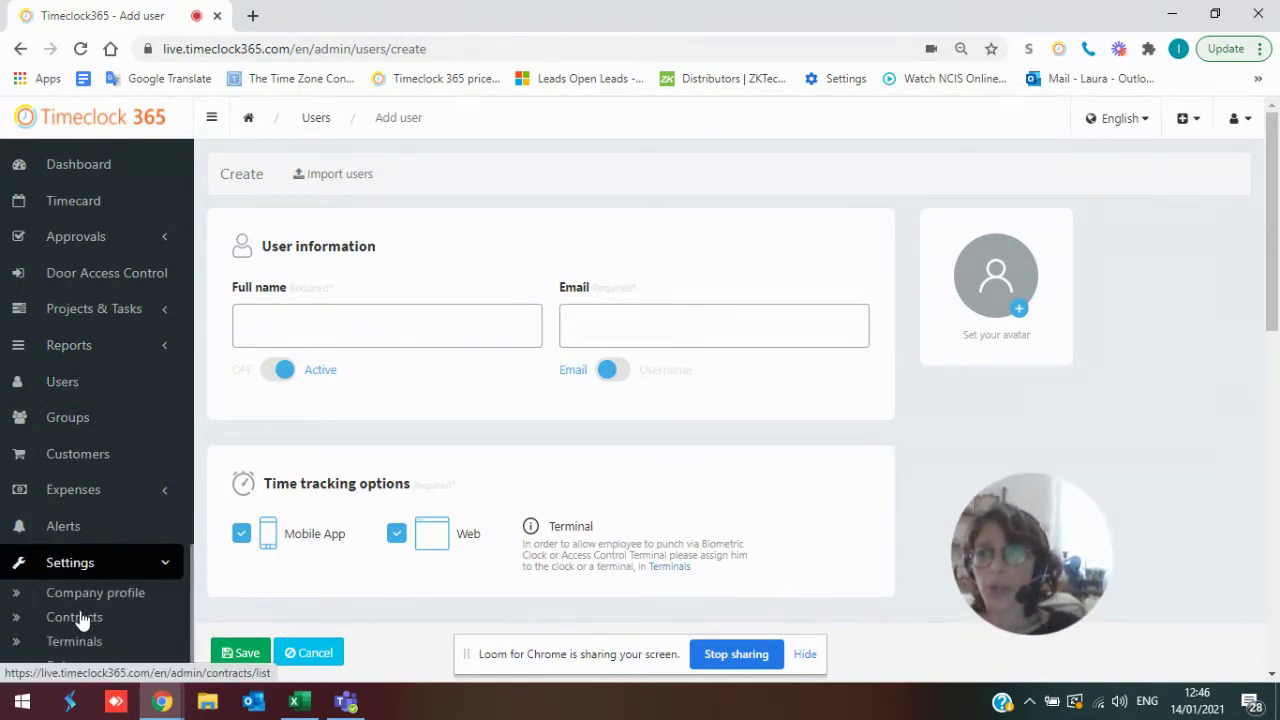
click(80, 616)
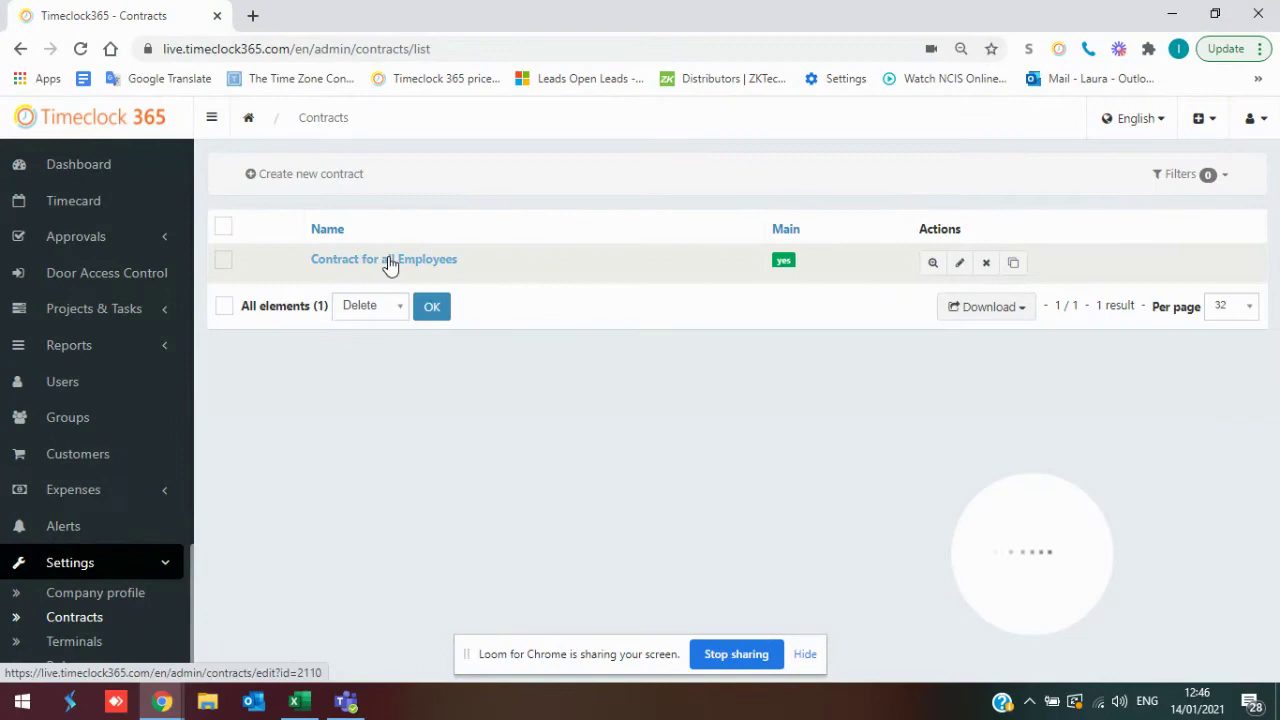
click(391, 260)
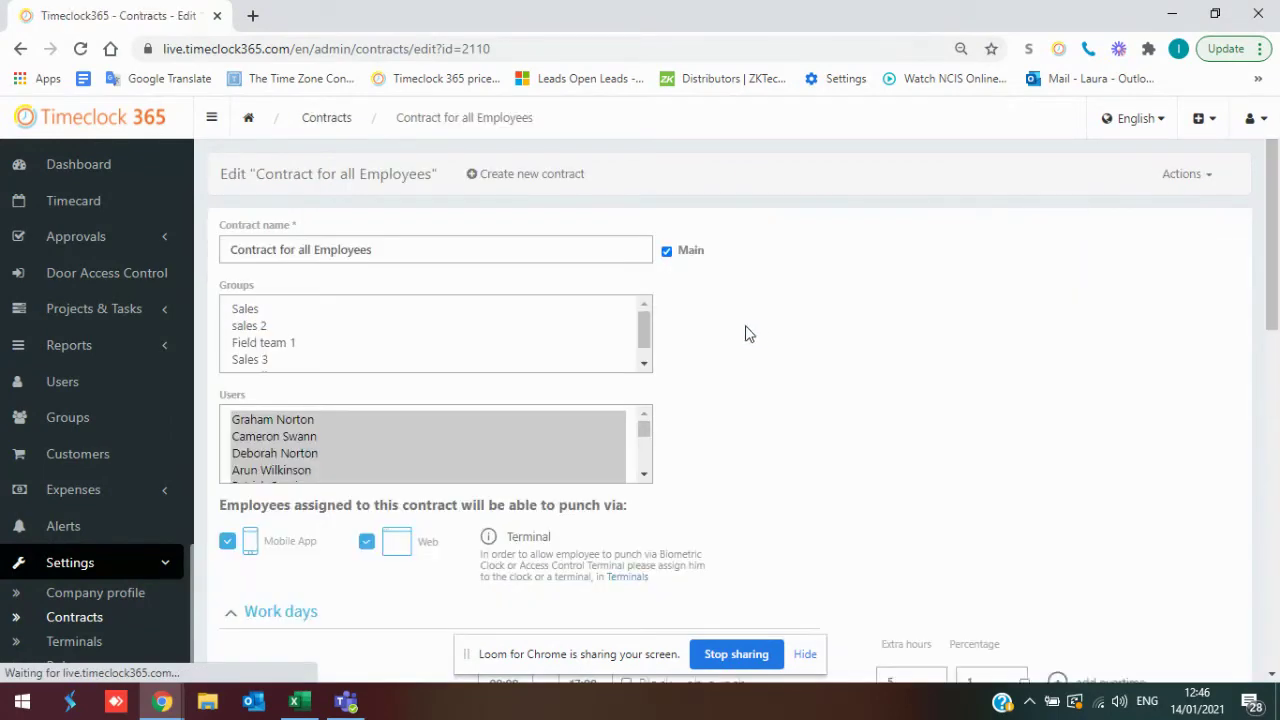
- In the contract's Timeclock conditions for smartphones, allow punching only on selected locations and add the gus' location
scroll(743, 334, down, 6)
scroll(314, 550, down, 4)
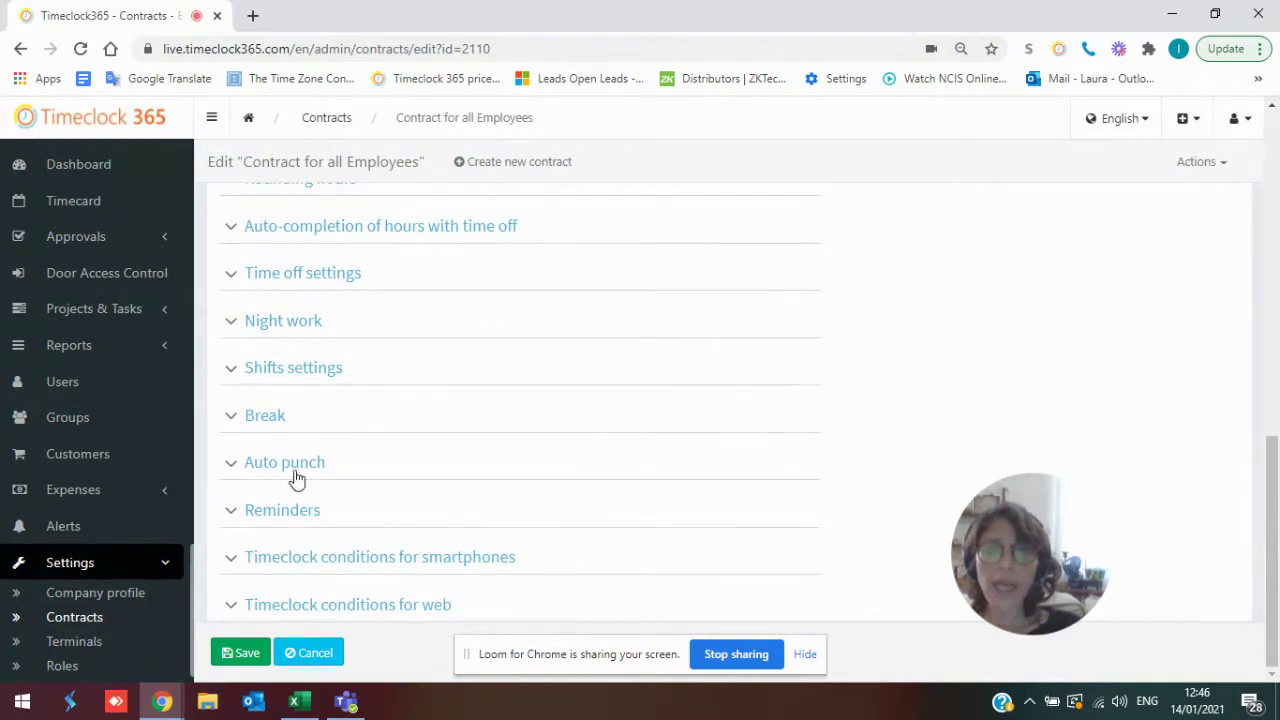
click(316, 556)
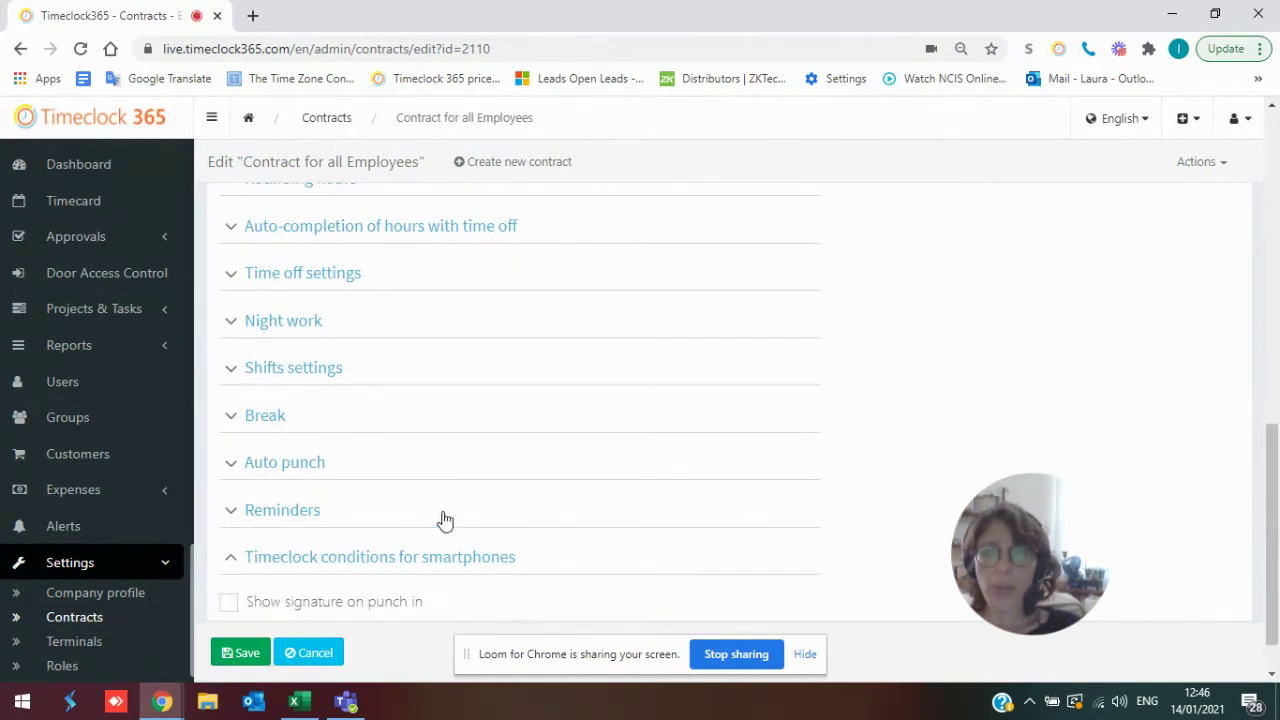
scroll(617, 423, down, 2)
scroll(530, 492, down, 3)
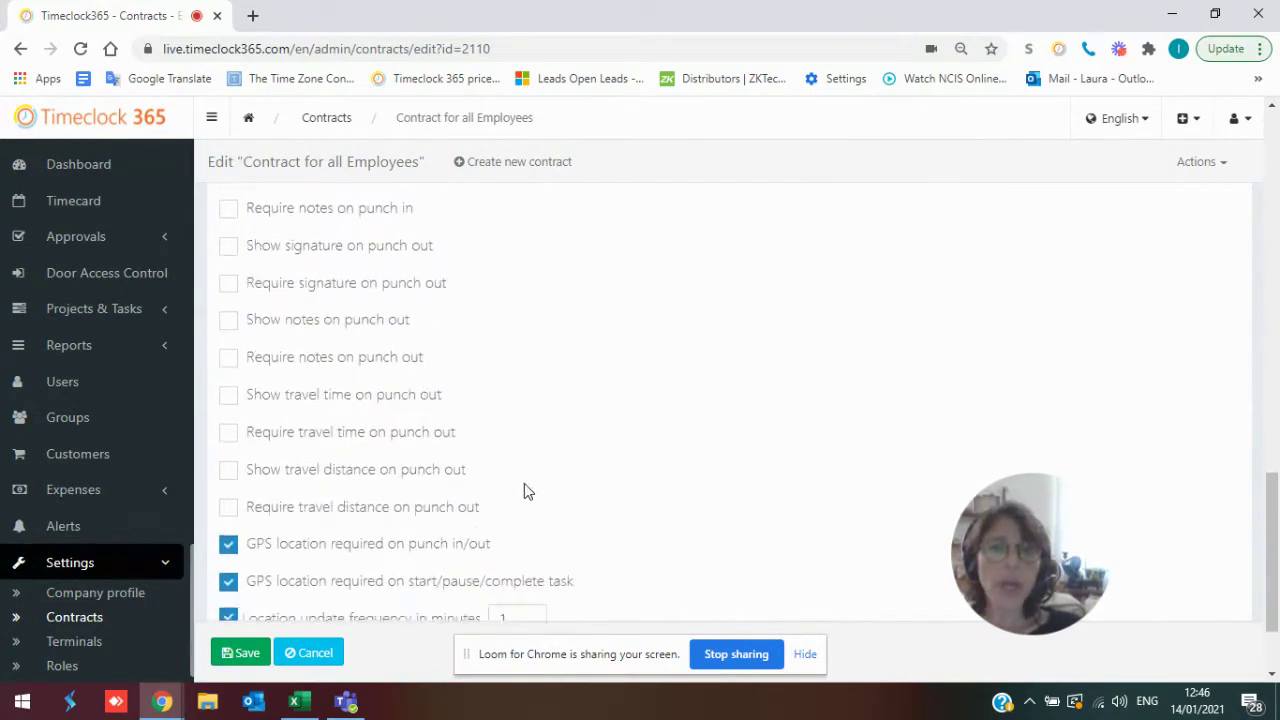
scroll(524, 486, down, 2)
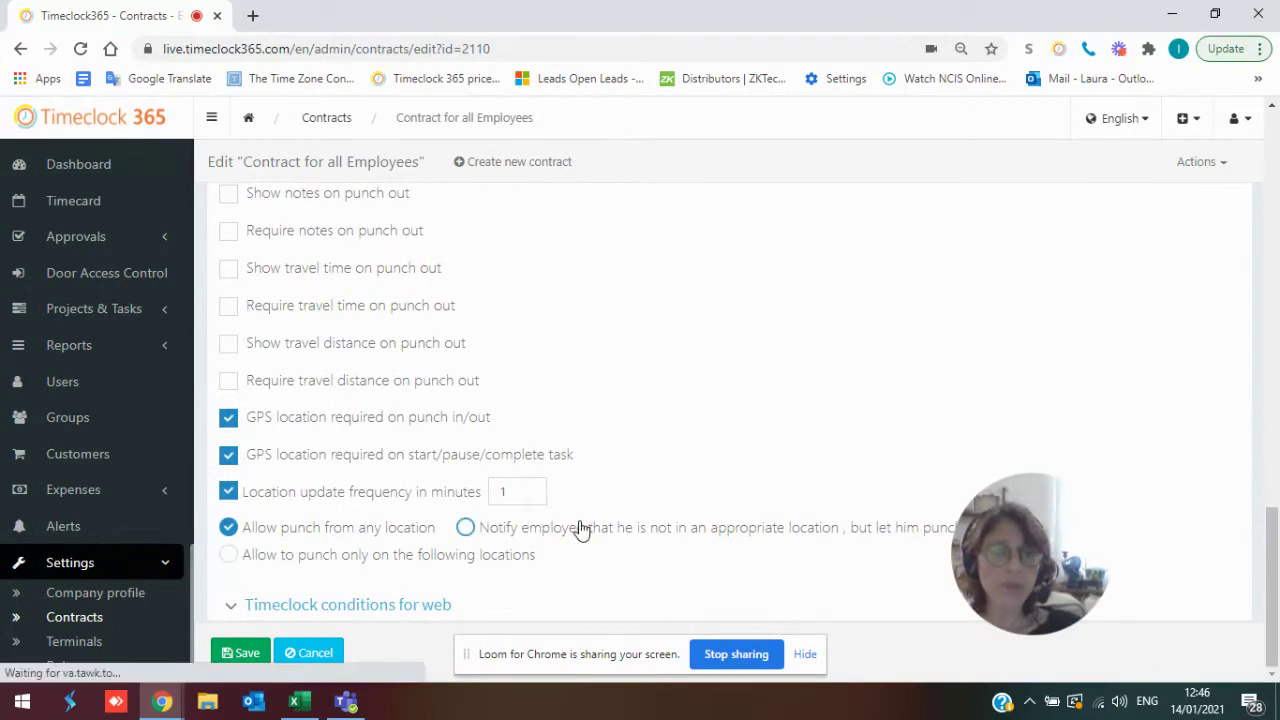
click(220, 564)
scroll(354, 480, down, 1)
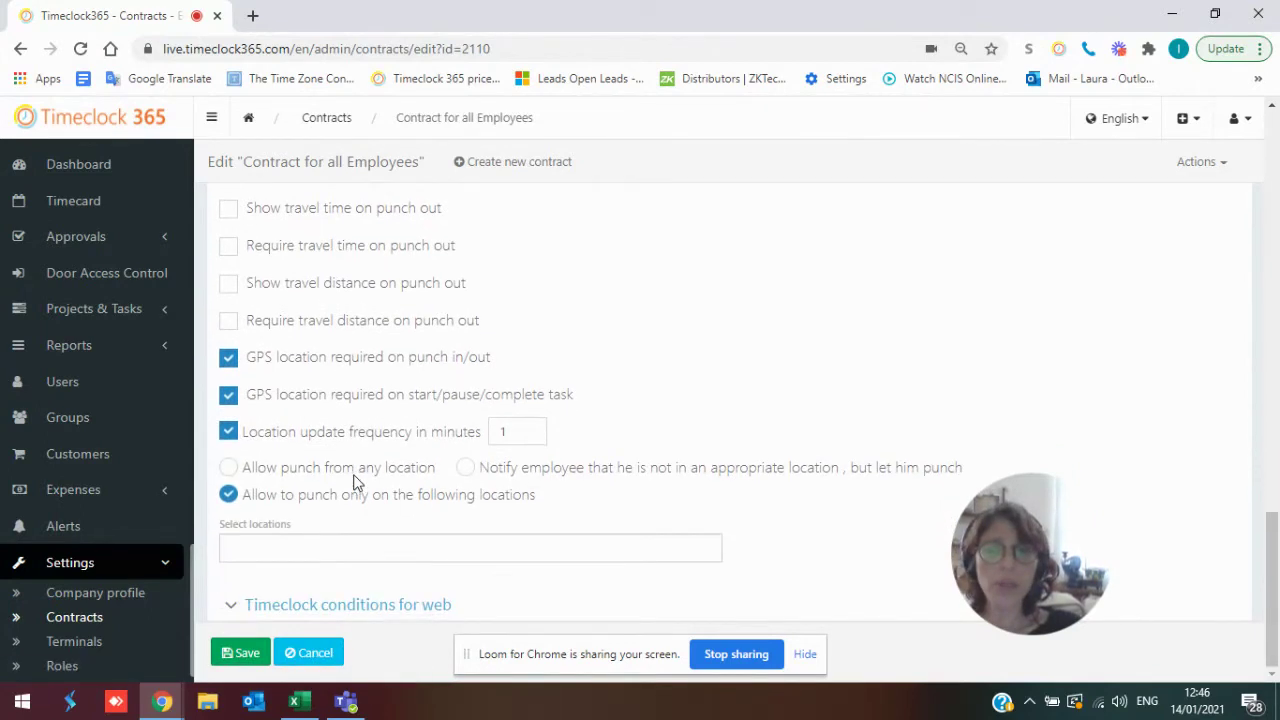
click(318, 546)
click(295, 616)
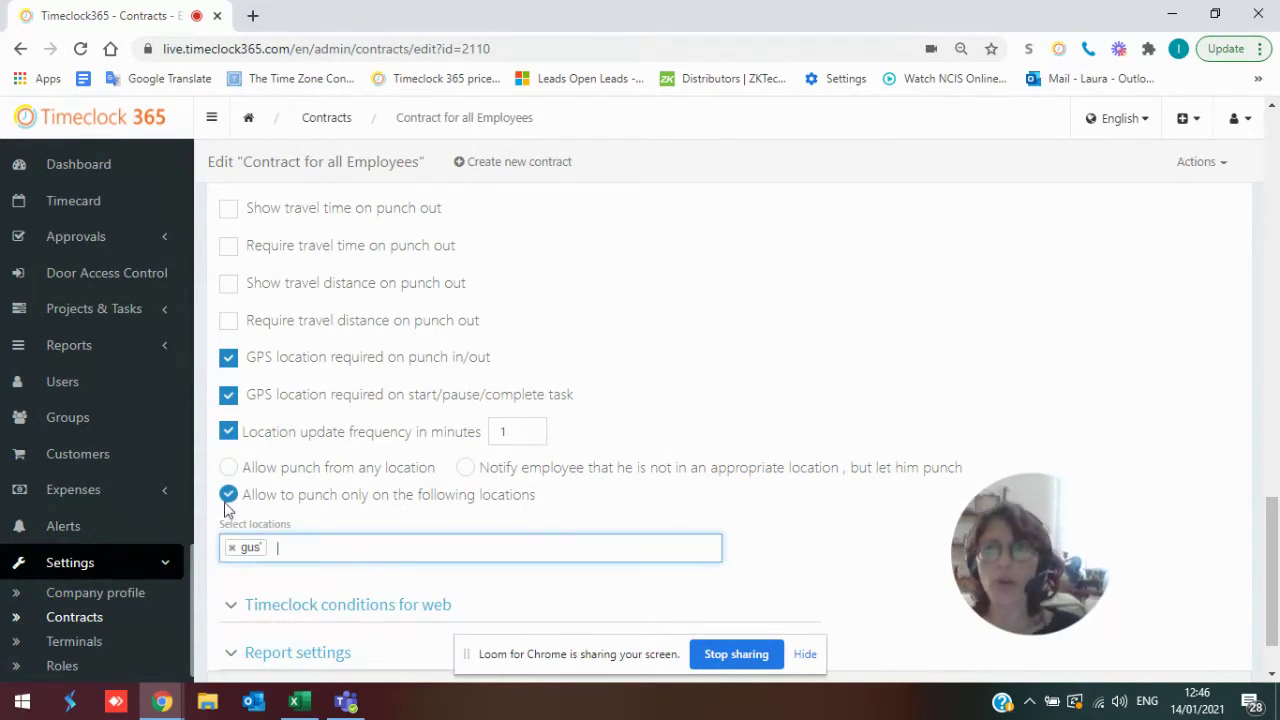
- Leave the contract without saving its changes and open the Live map
scroll(140, 475, down, 3)
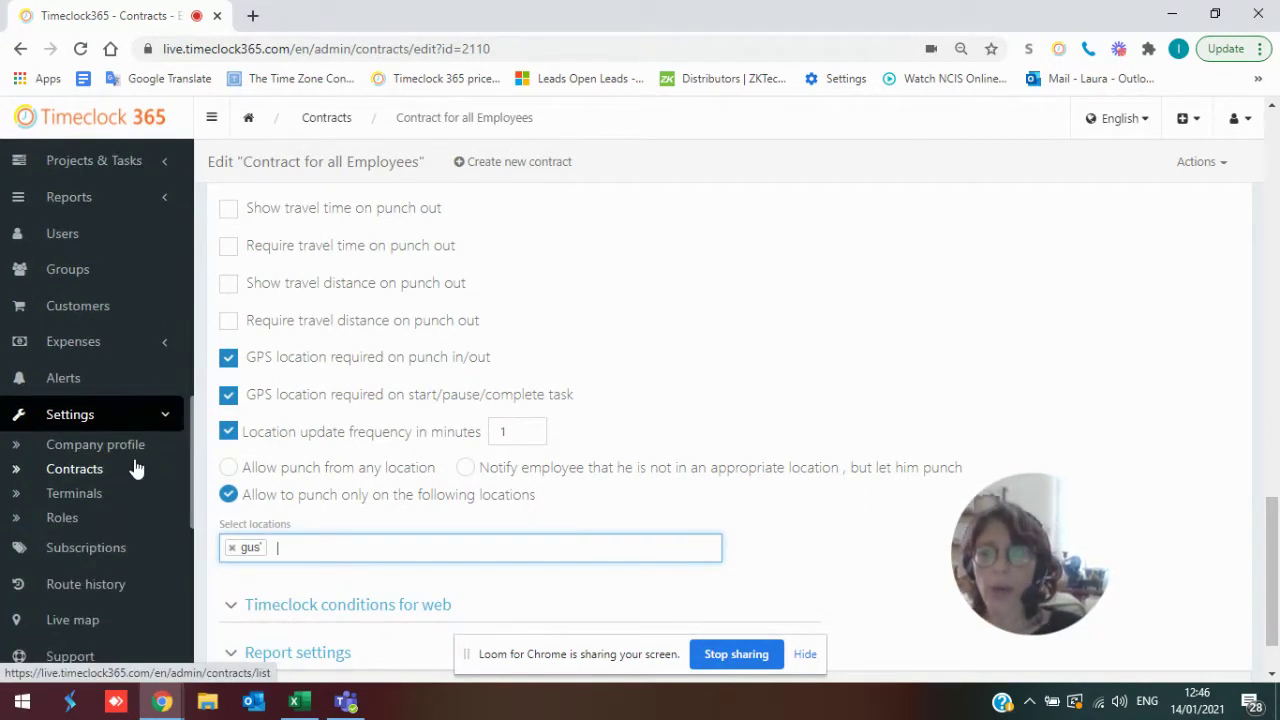
click(74, 621)
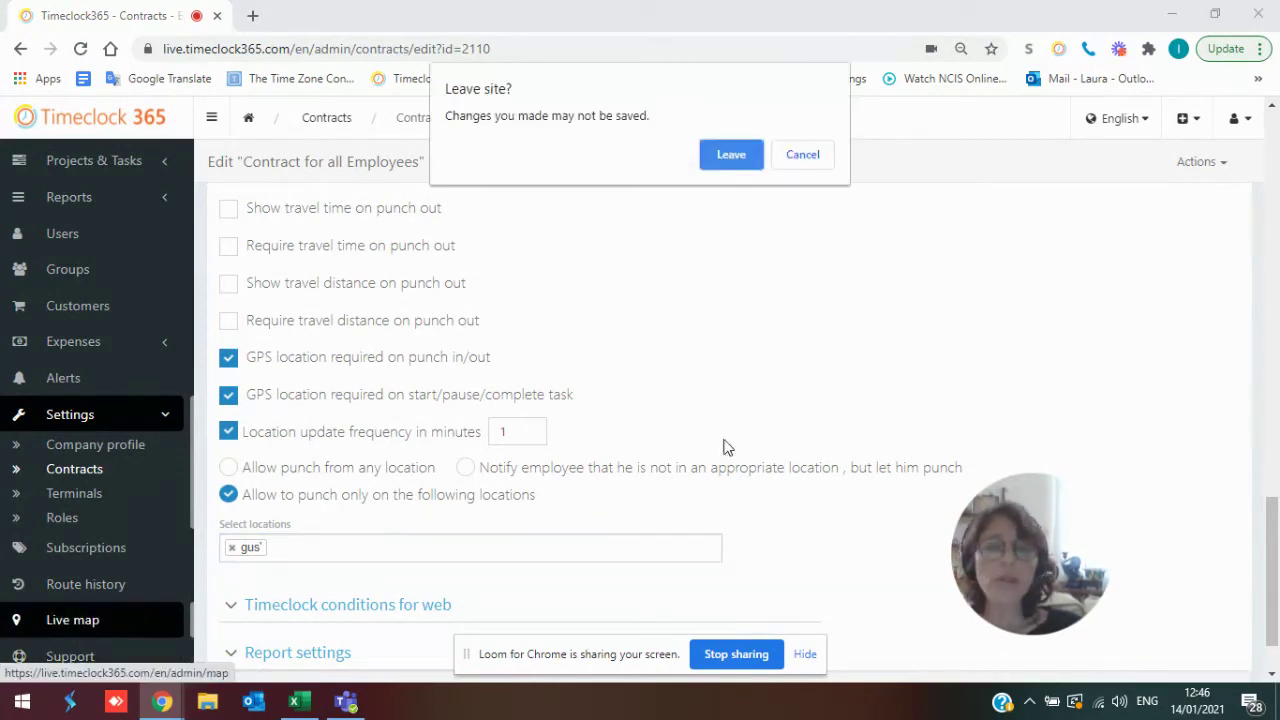
click(740, 155)
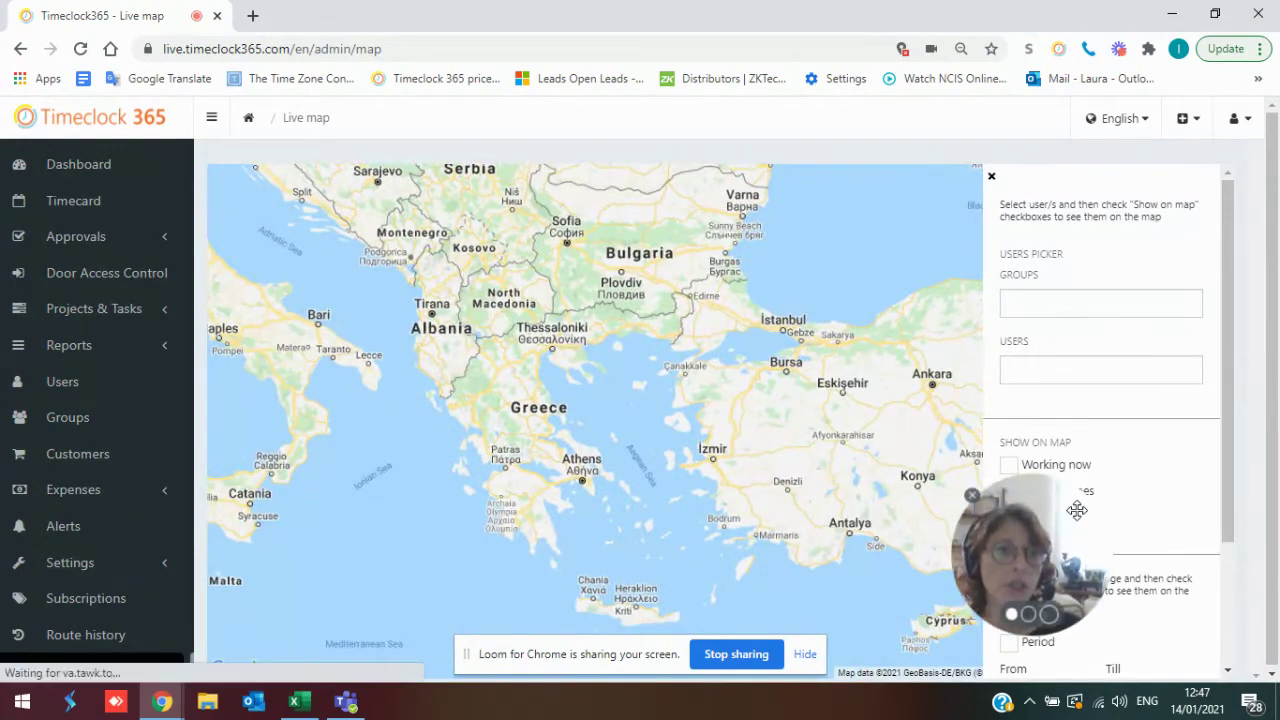
- Show customers and all employees on the Live map and view the markers in the eastern United States
drag(1030, 550, 1157, 209)
click(1008, 519)
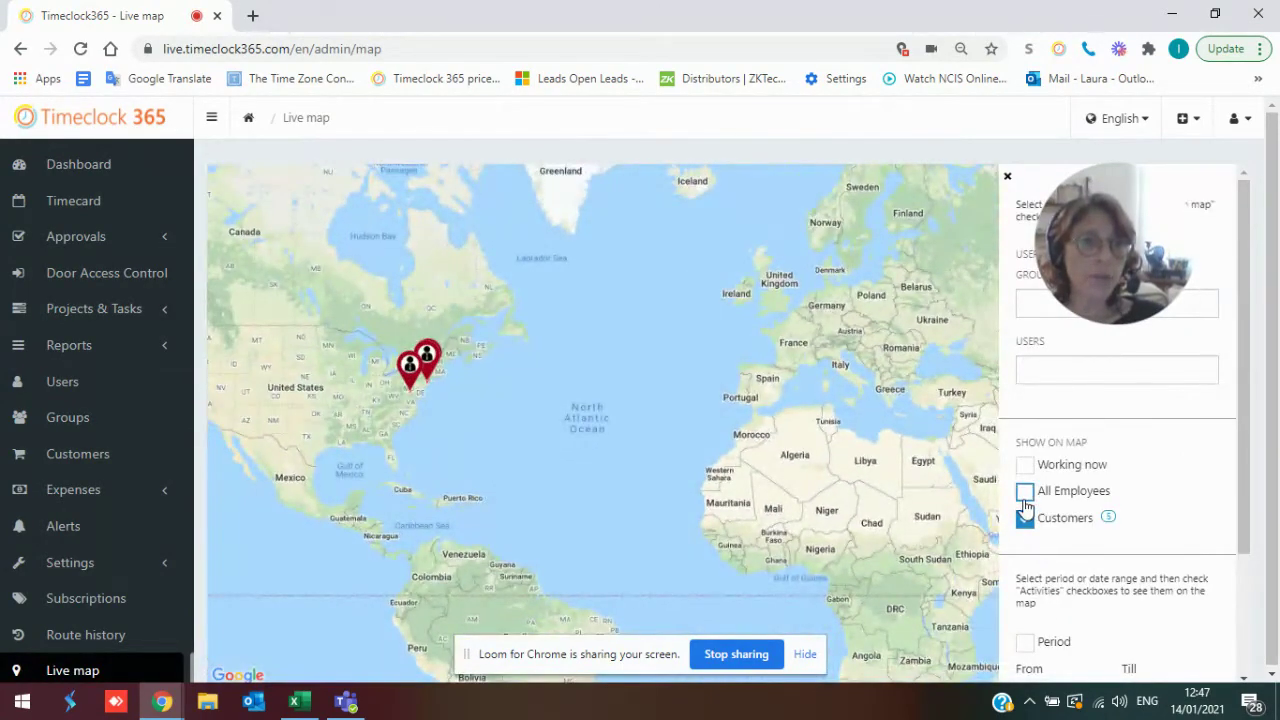
click(1025, 495)
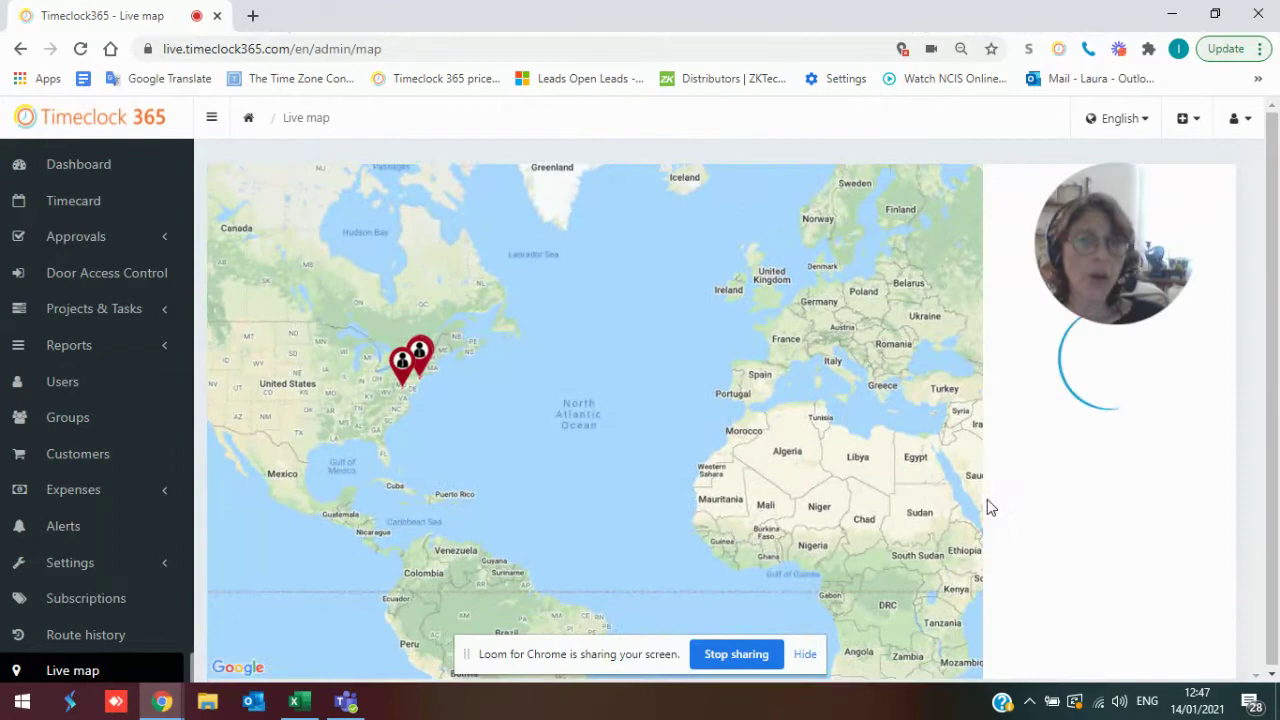
drag(440, 420, 611, 413)
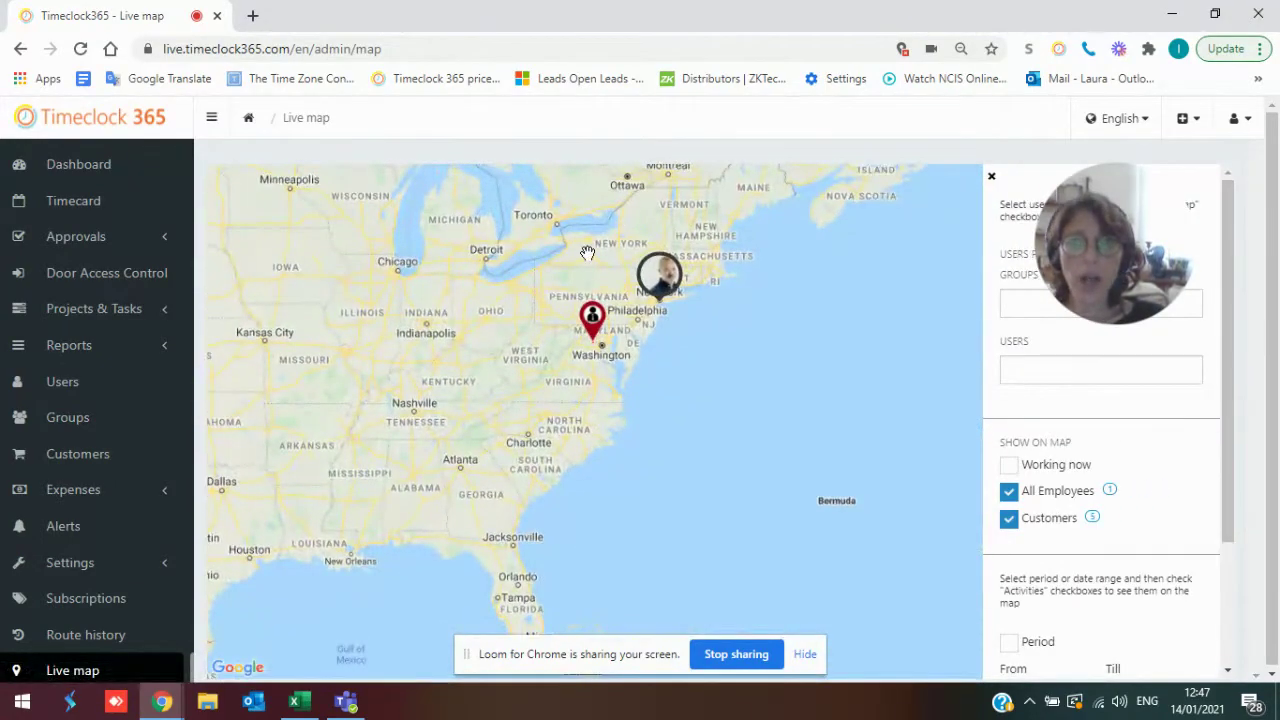
- Open the form for creating a new alert, expand the attendance alerts and review the other alert categories
click(63, 525)
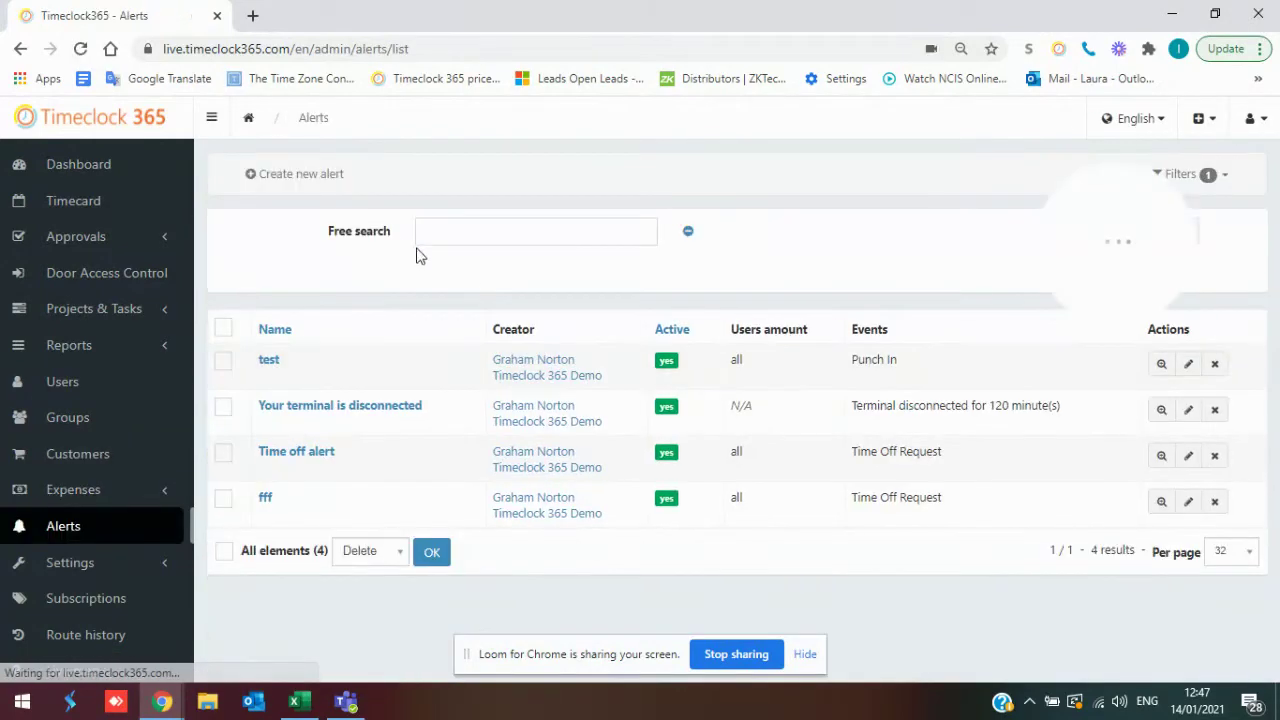
click(323, 177)
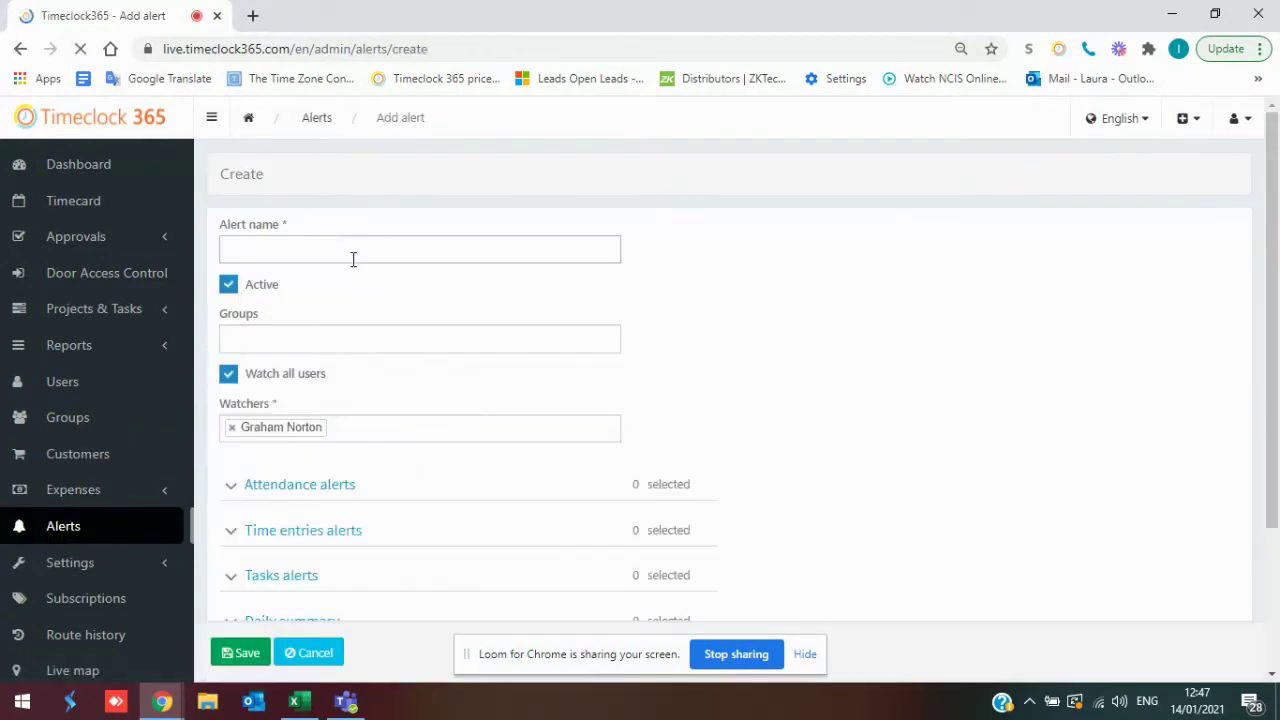
click(290, 484)
scroll(334, 451, down, 4)
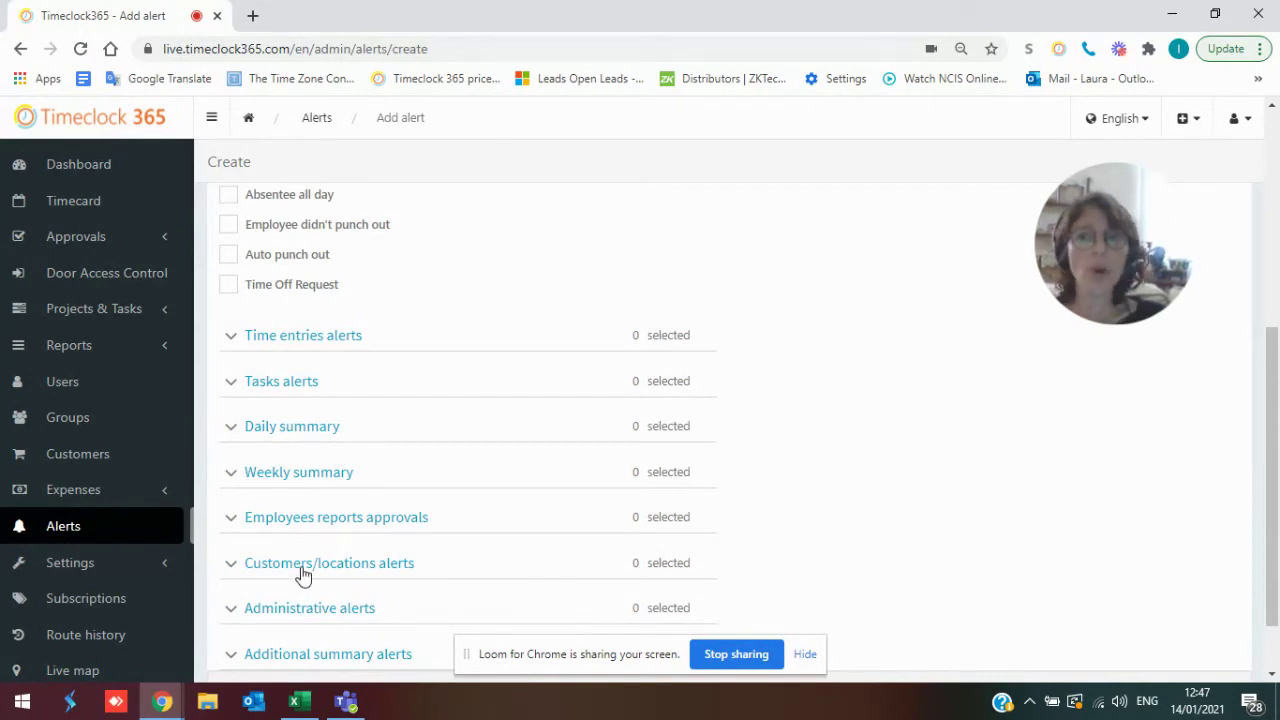
- Start a new expense from the expenses list and review its amount, employee, customer, project and invoice picture fields
click(86, 489)
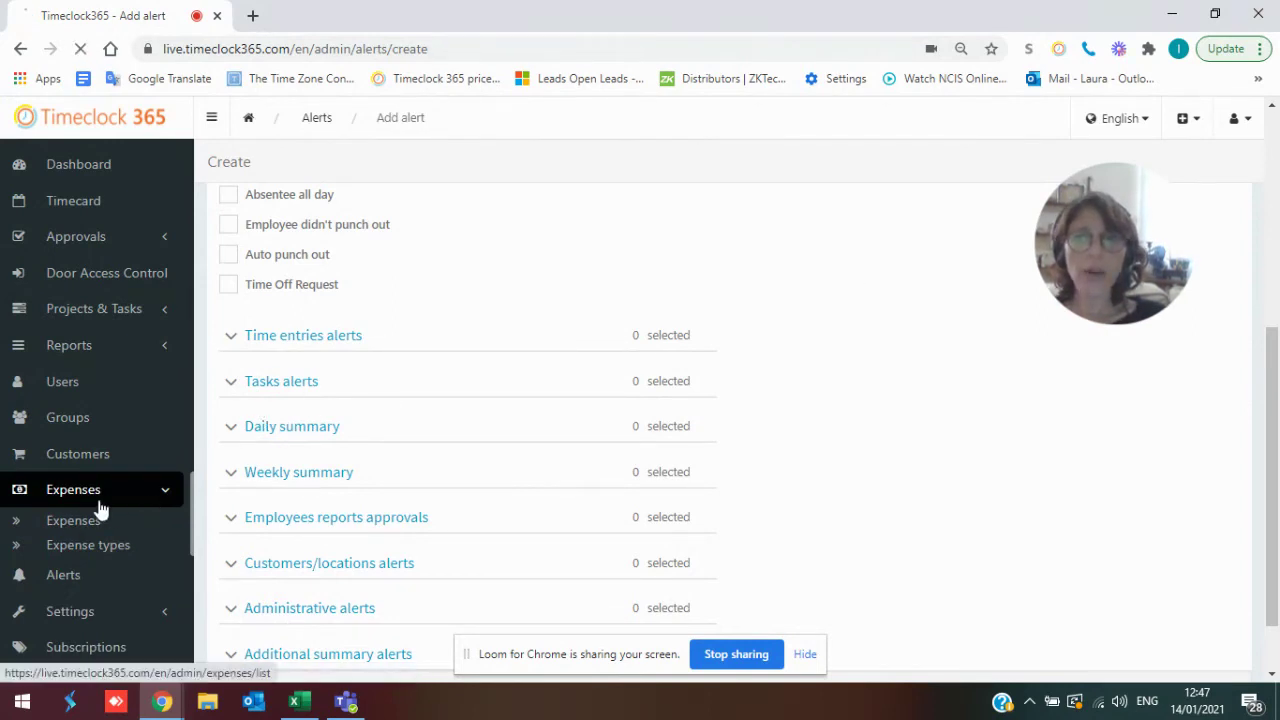
click(72, 521)
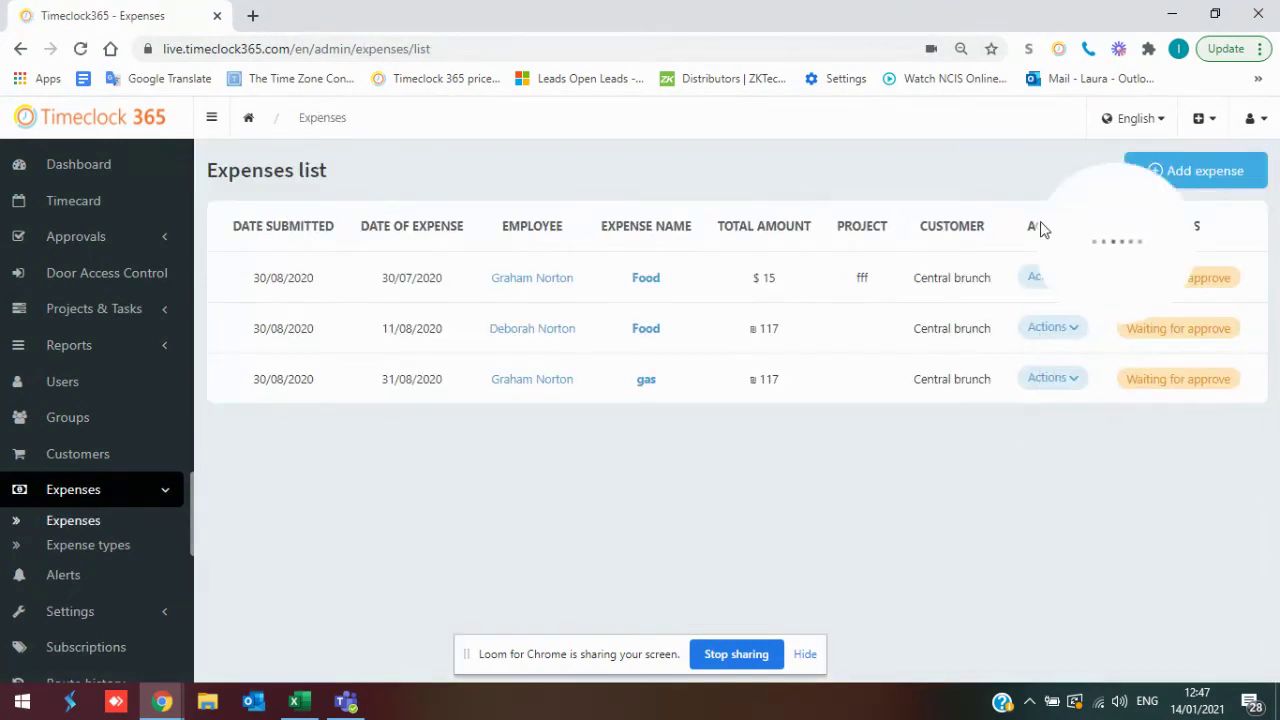
click(1175, 171)
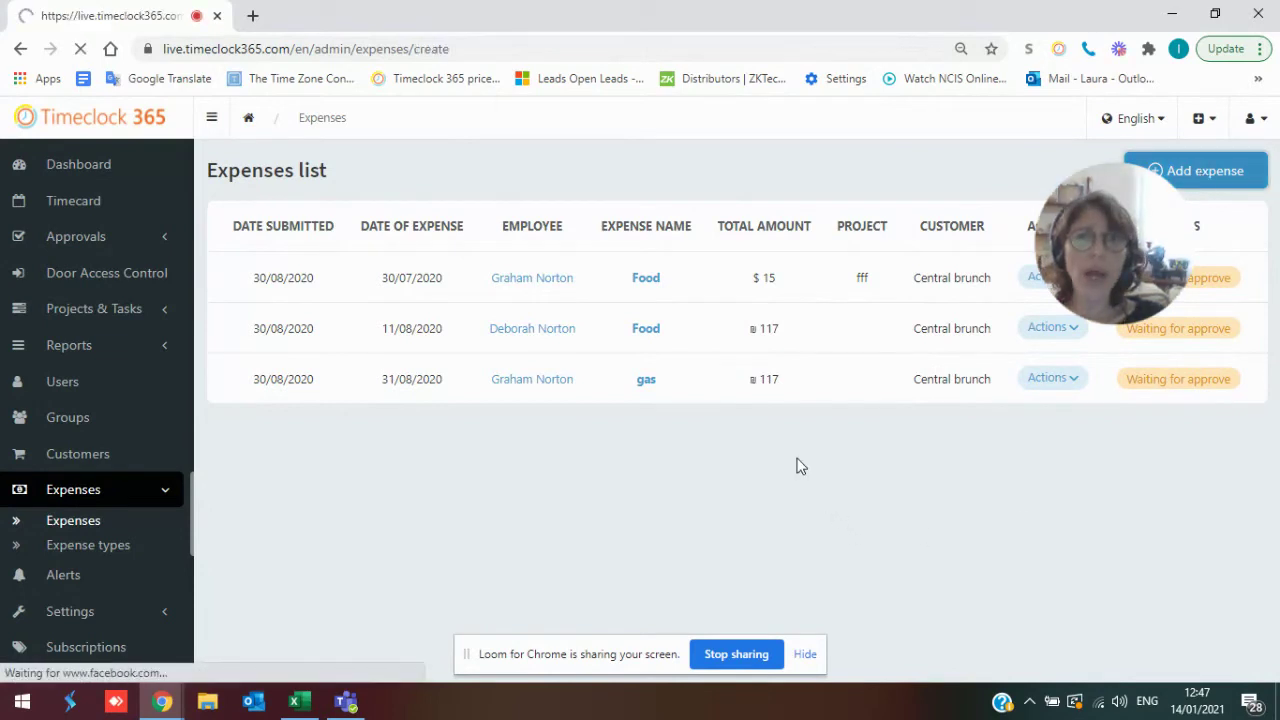
scroll(509, 449, down, 3)
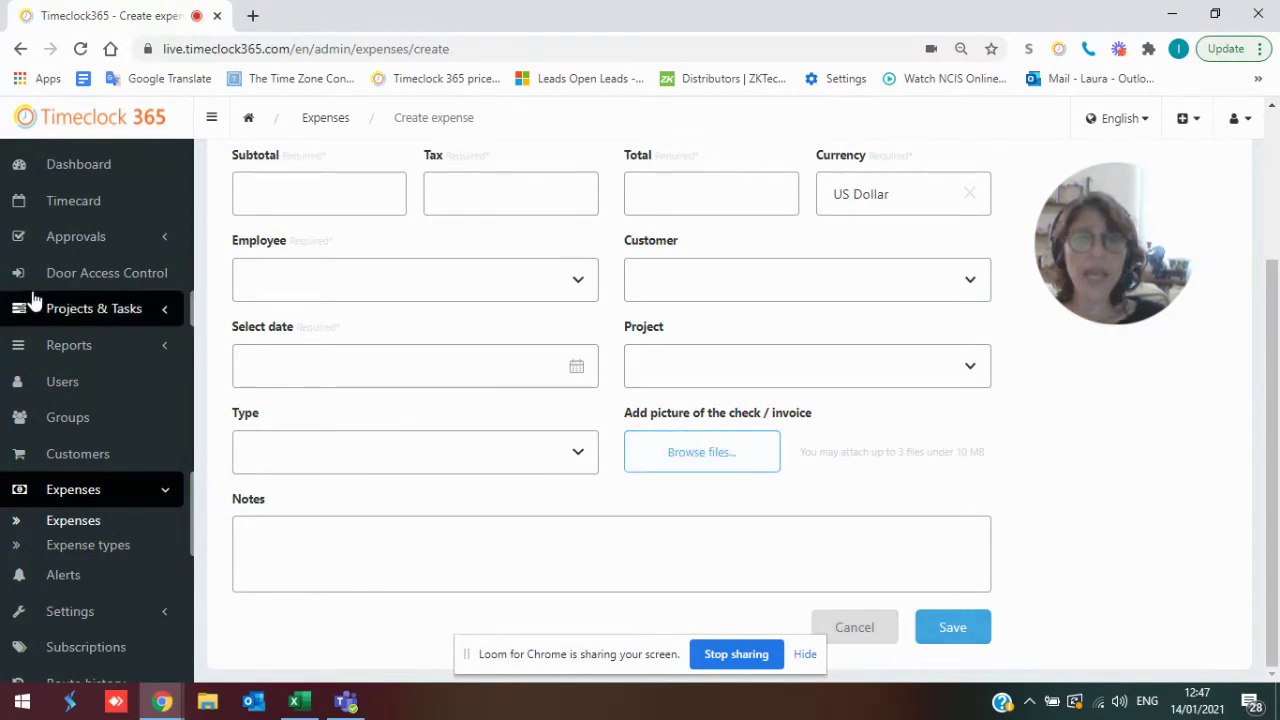
- Start a new project from the projects list and review its form, including the customer and location section
click(48, 242)
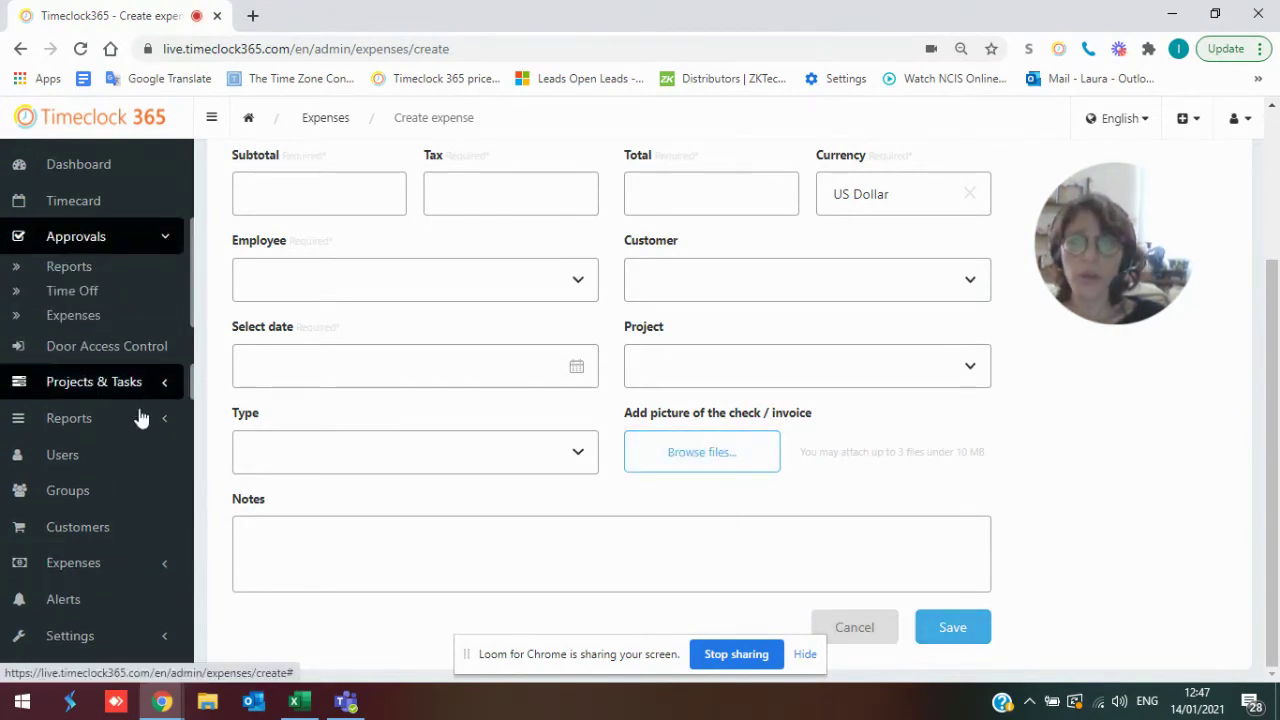
click(100, 383)
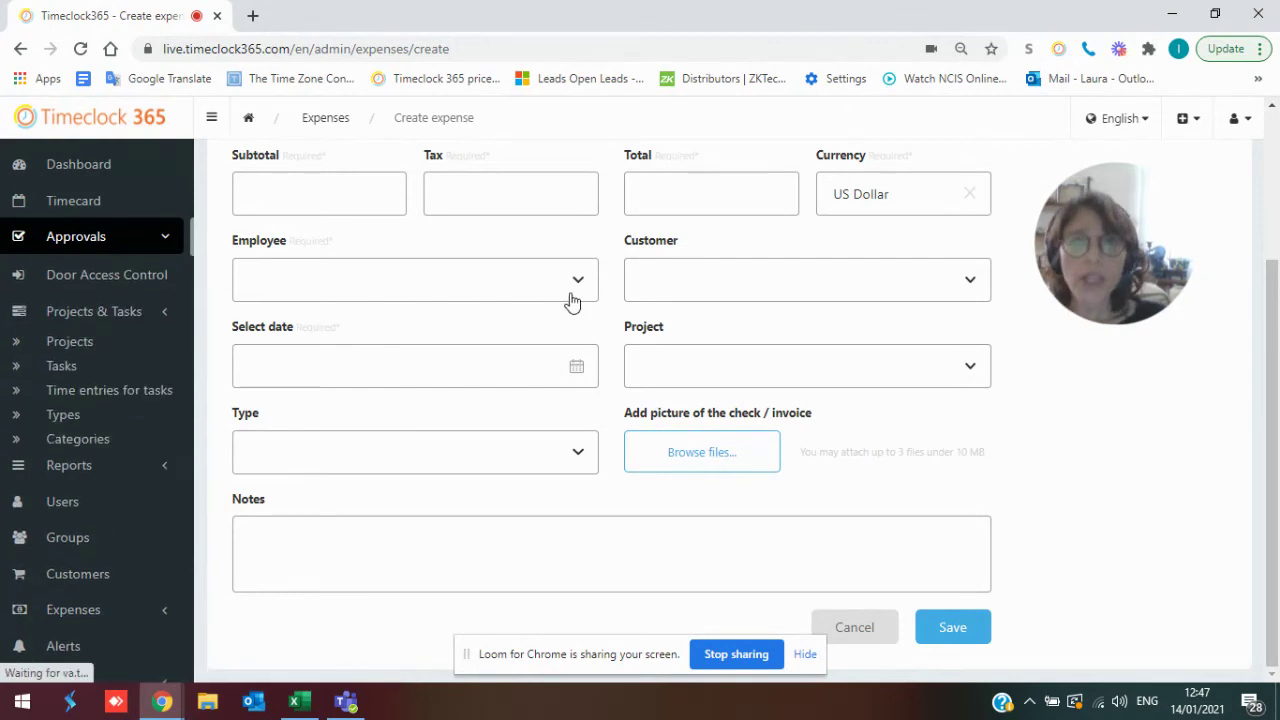
click(57, 345)
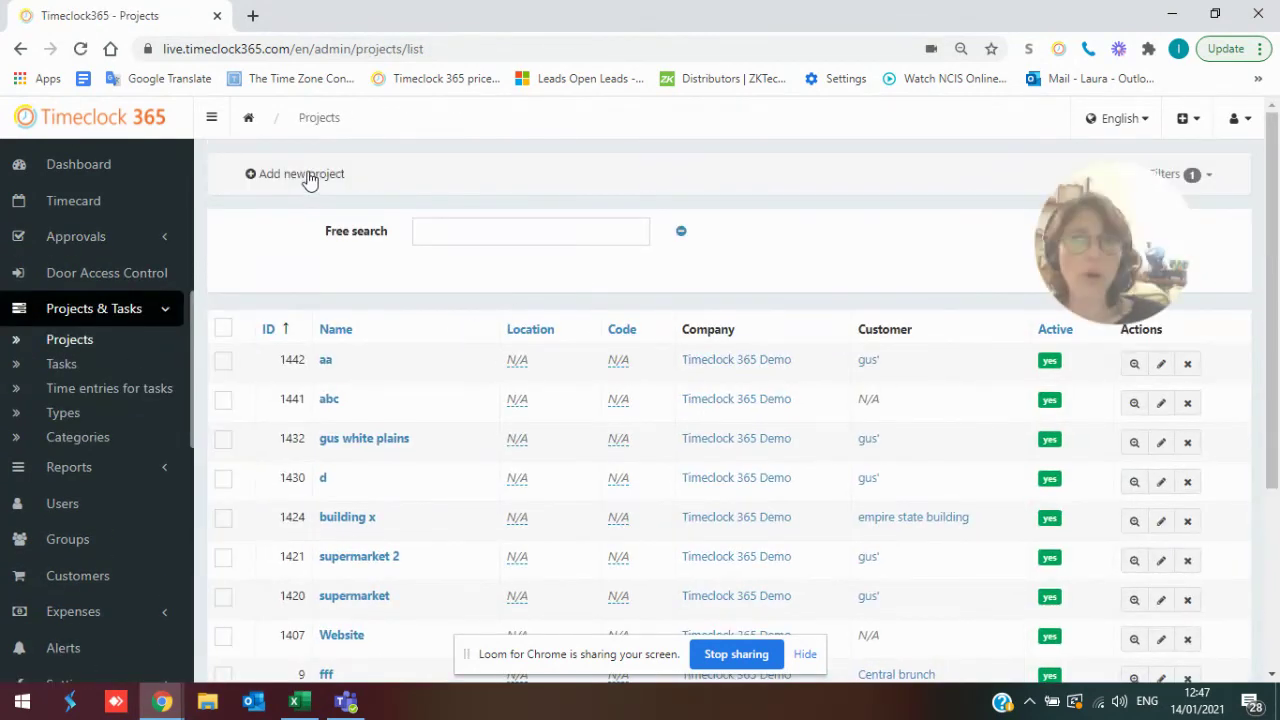
click(306, 175)
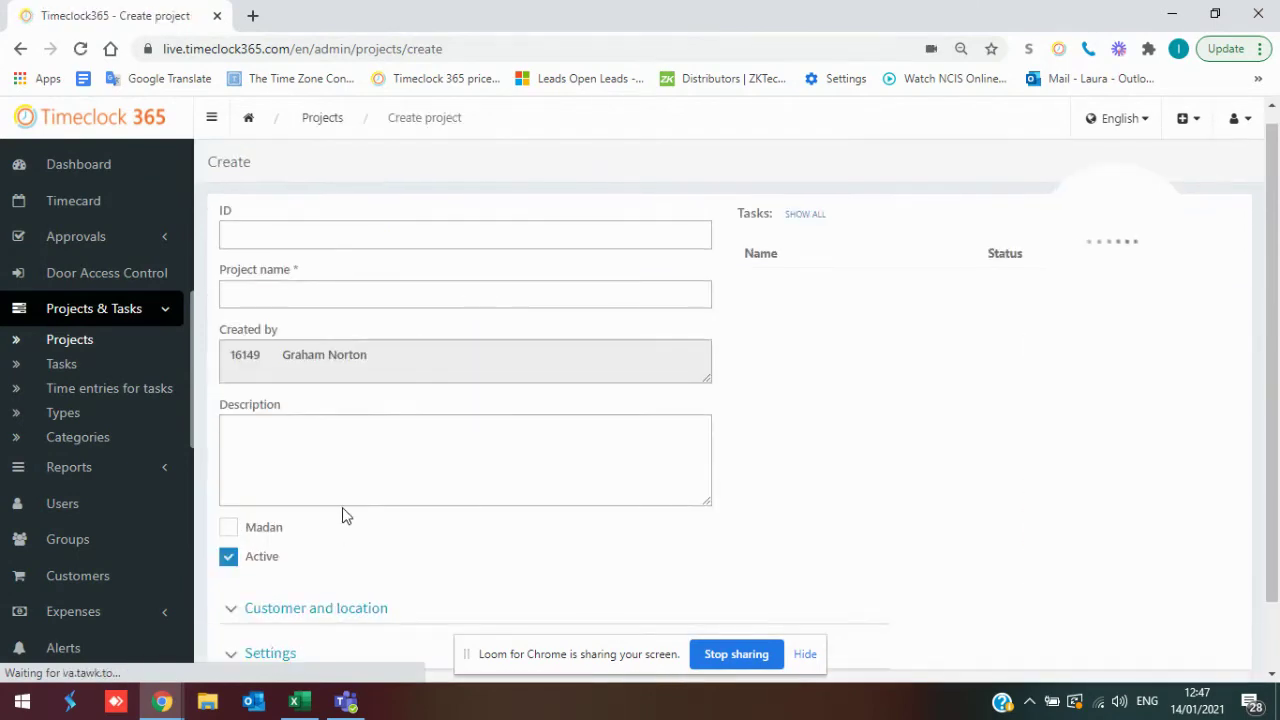
scroll(343, 520, down, 1)
click(343, 528)
- Start a new task from the tasks list and set its project to supermarket 2
click(50, 340)
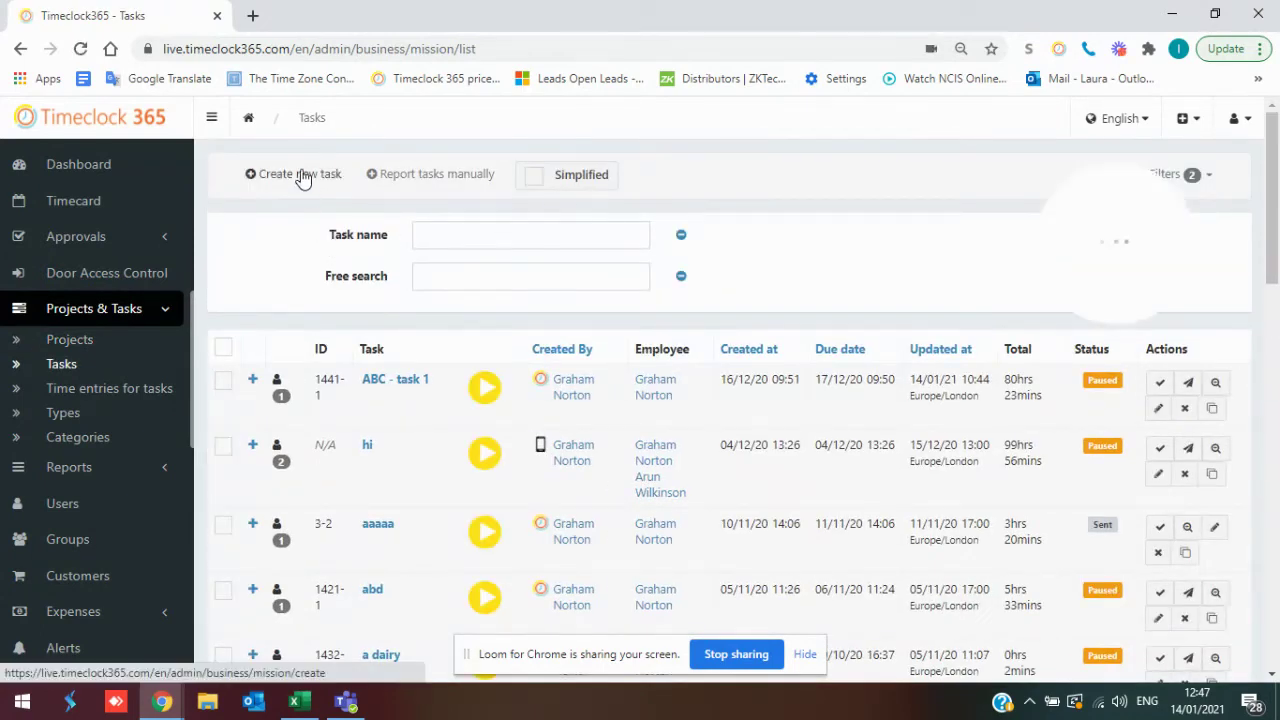
click(303, 178)
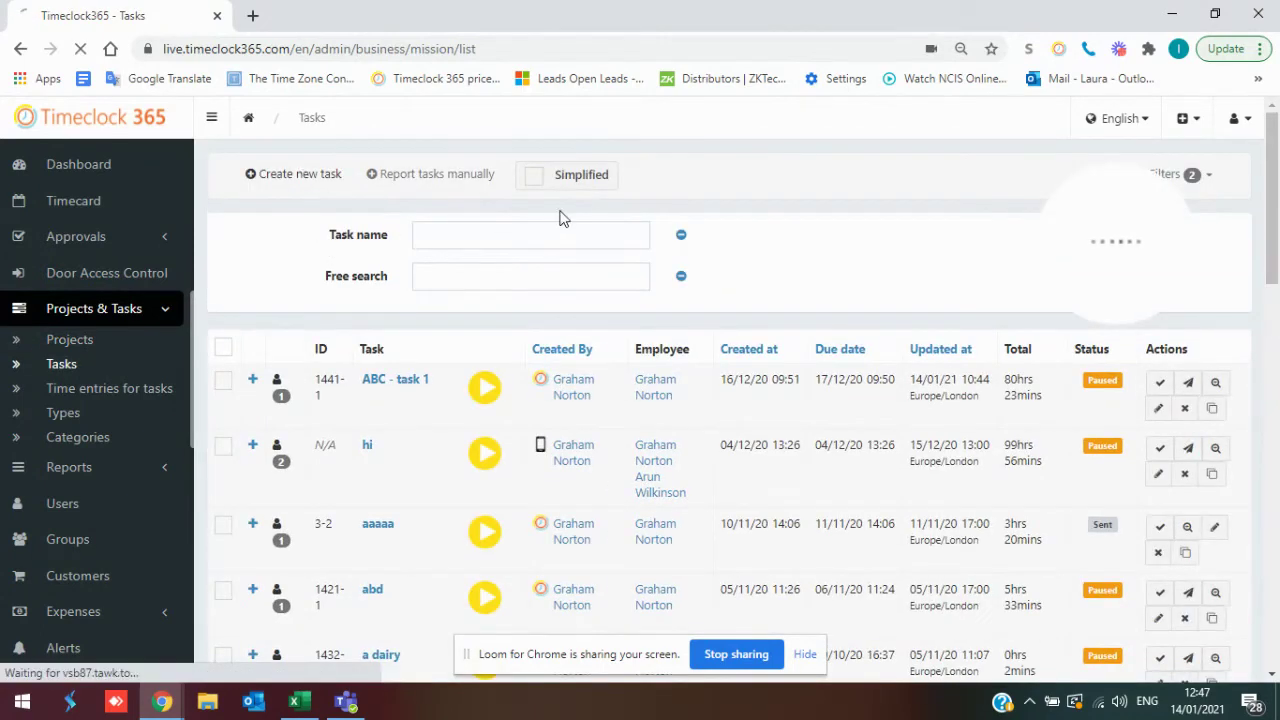
scroll(455, 415, down, 1)
scroll(440, 400, down, 1)
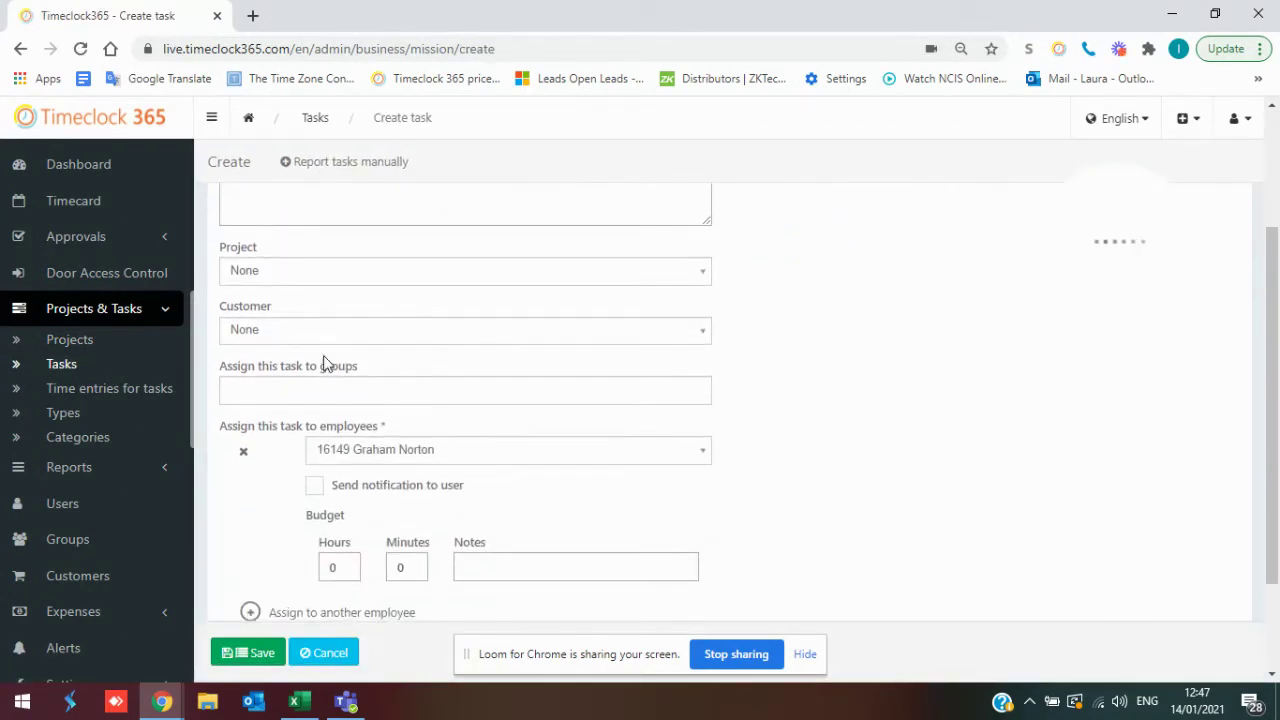
click(277, 272)
scroll(278, 403, down, 2)
click(268, 374)
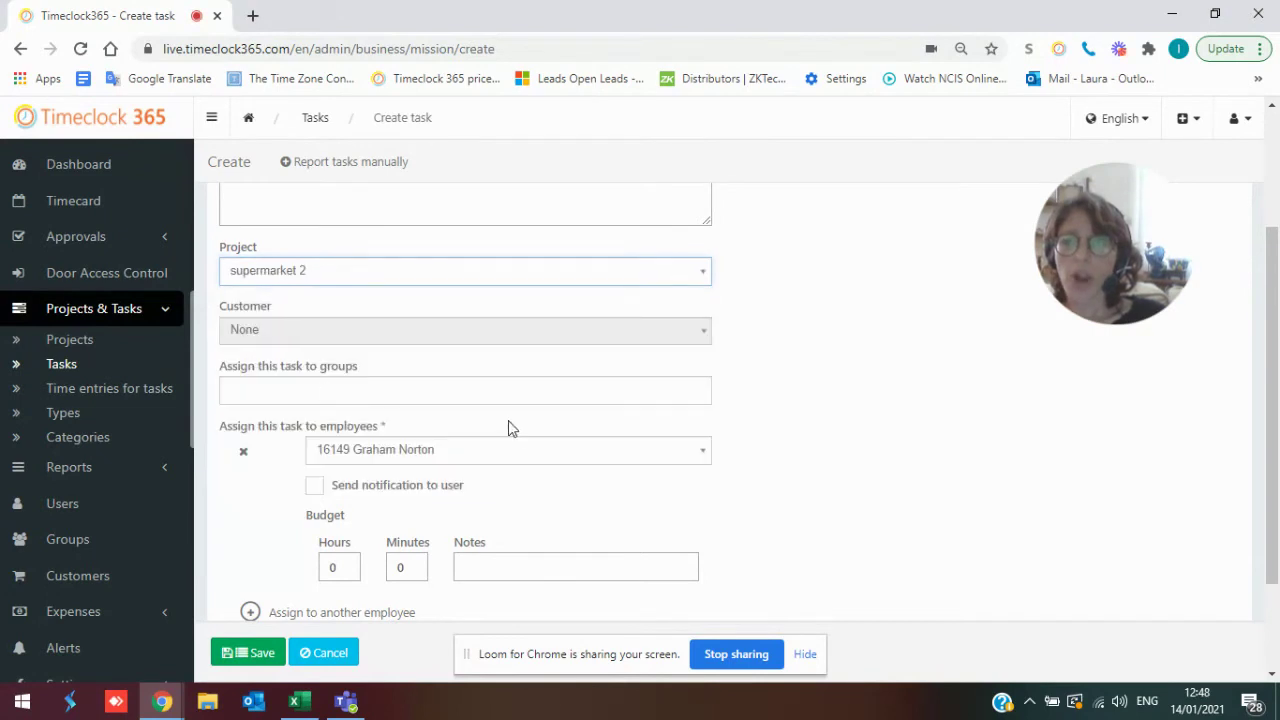
scroll(277, 440, down, 1)
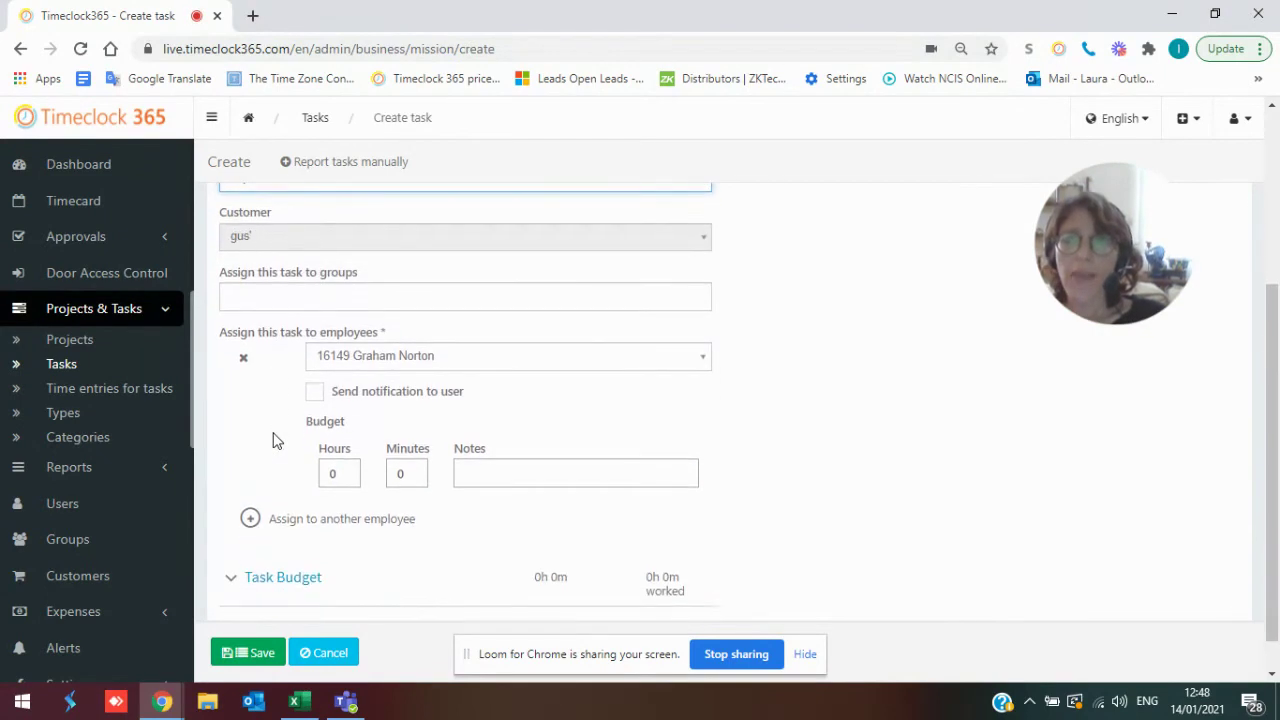
- Review the new task's group, employee, notification and budget options, and leave it unsaved for the Dashboard
click(329, 300)
key(Escape)
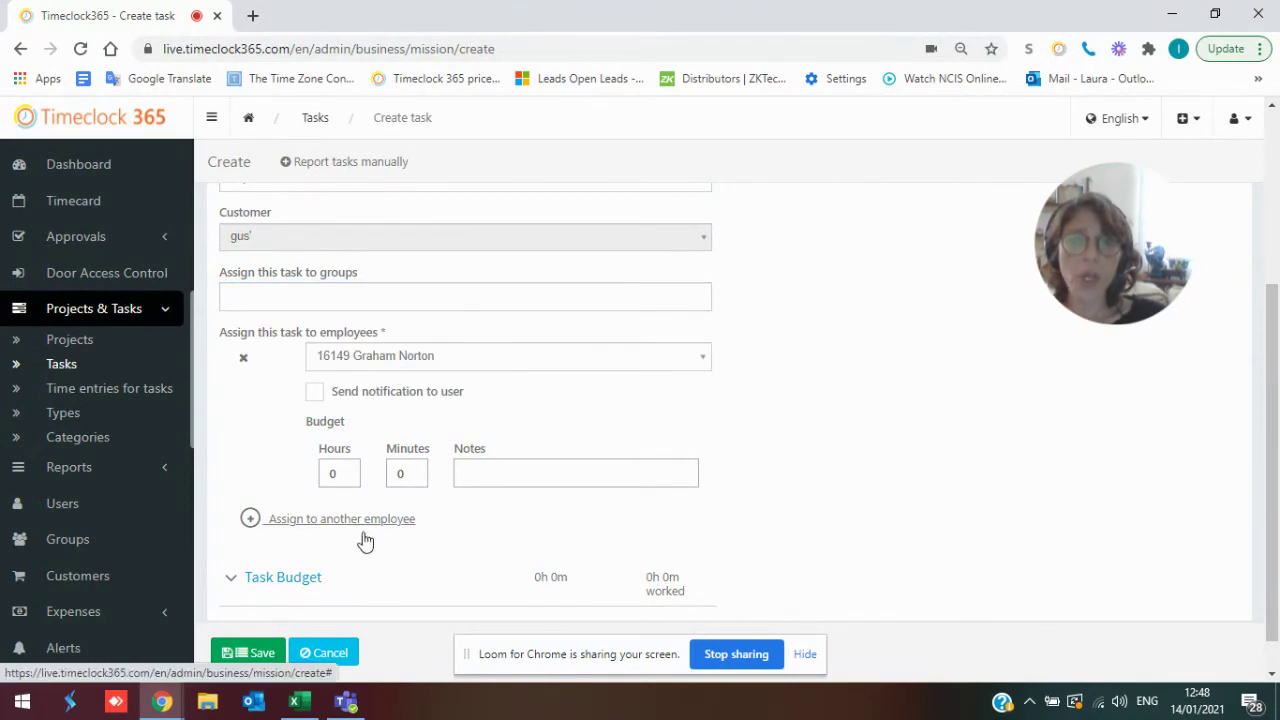
scroll(289, 502, down, 1)
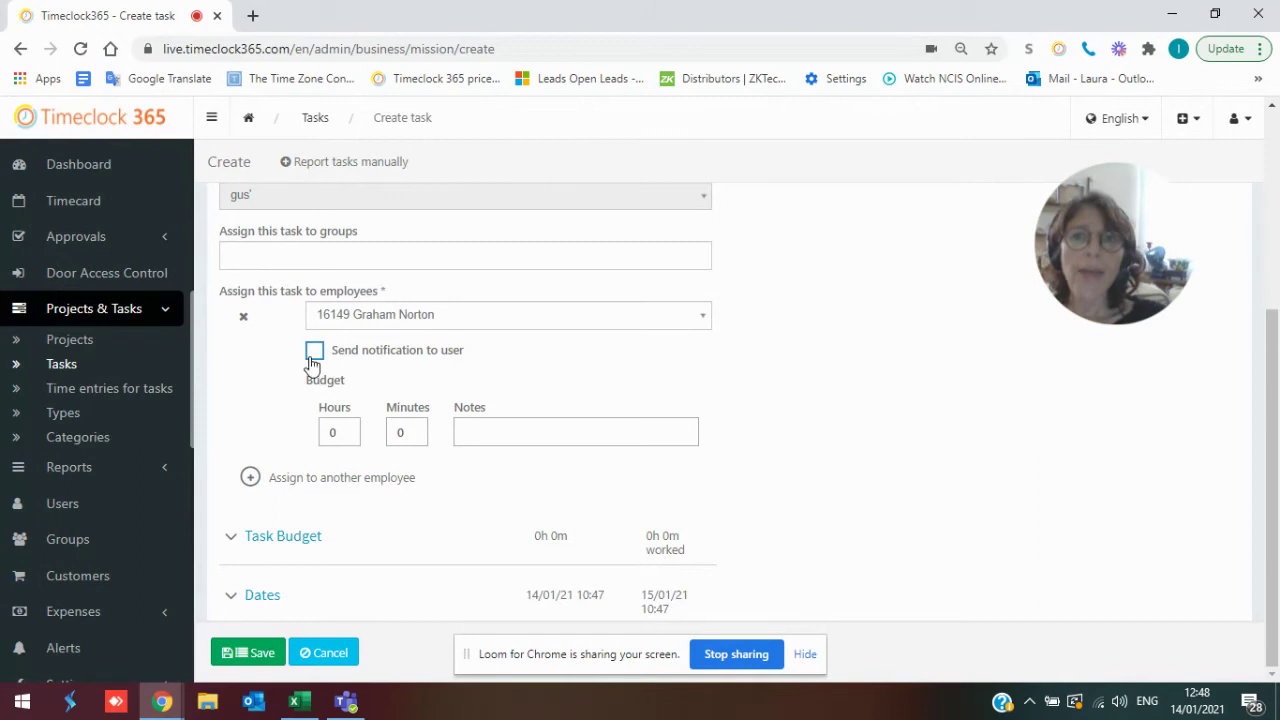
click(104, 166)
click(729, 155)
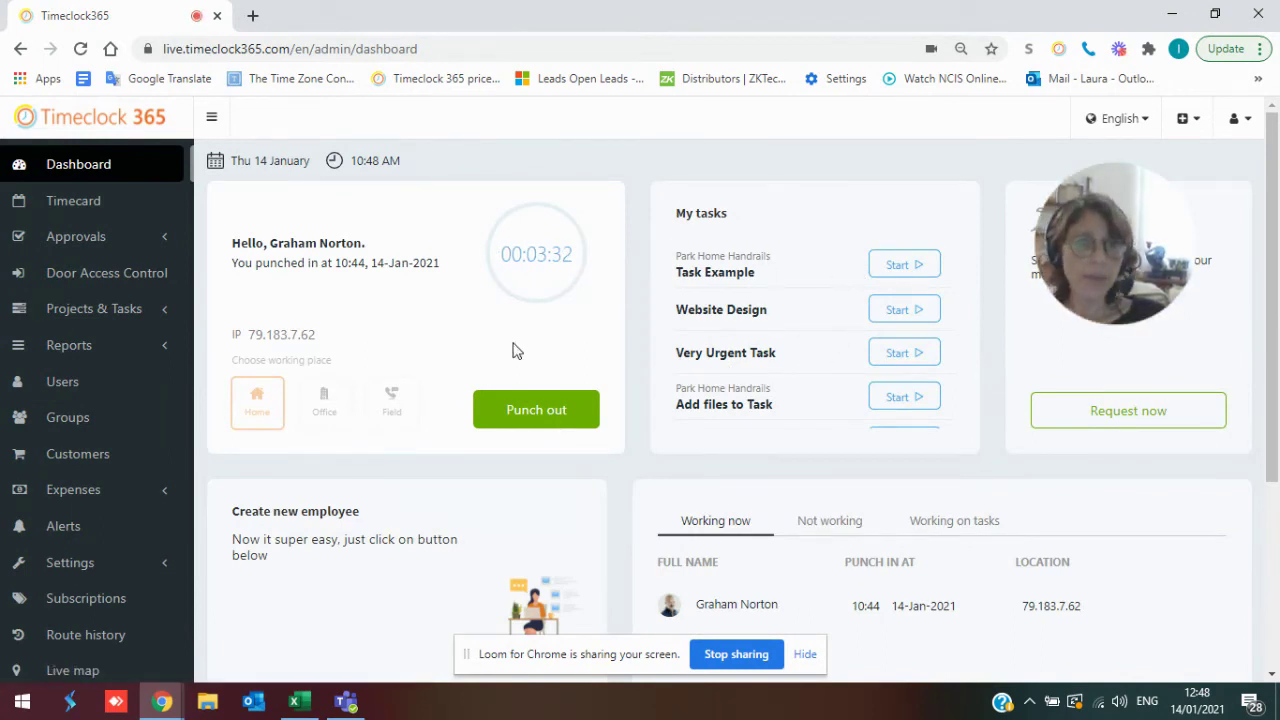
- Generate the detailed attendance report for the listed employee, keeping the period 01/01/2021 - 31/01/2021
click(74, 346)
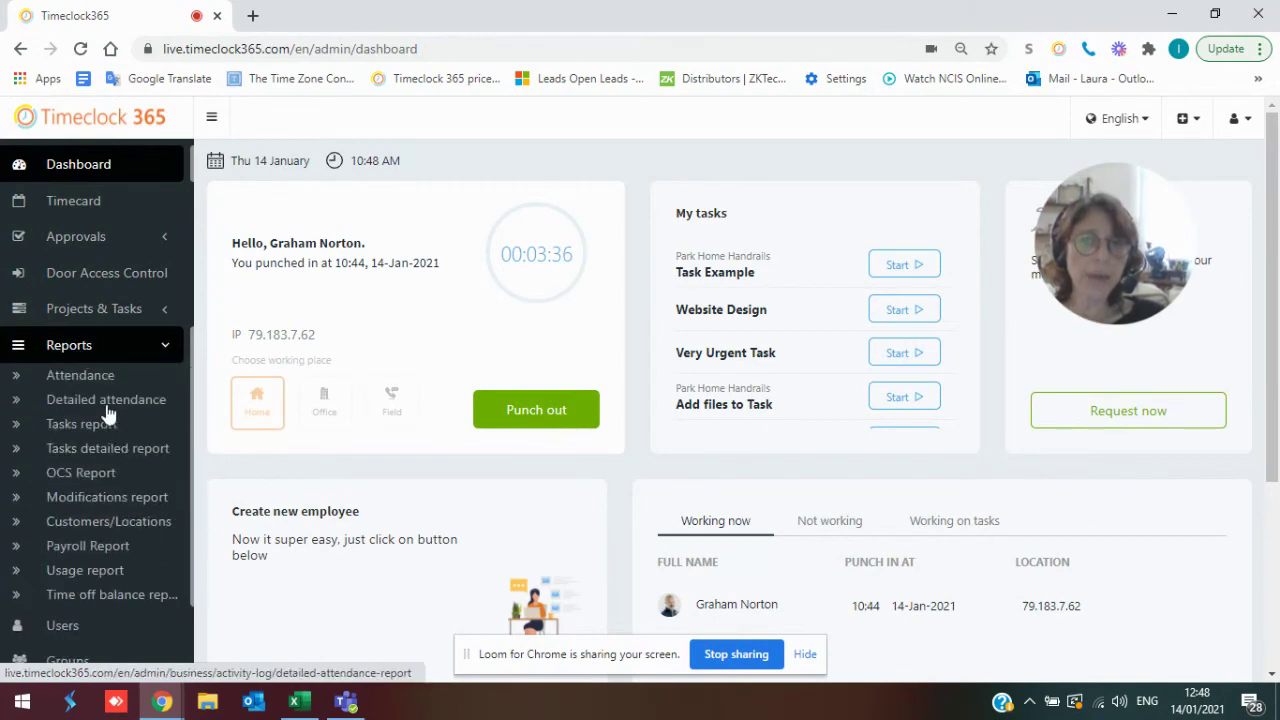
click(104, 399)
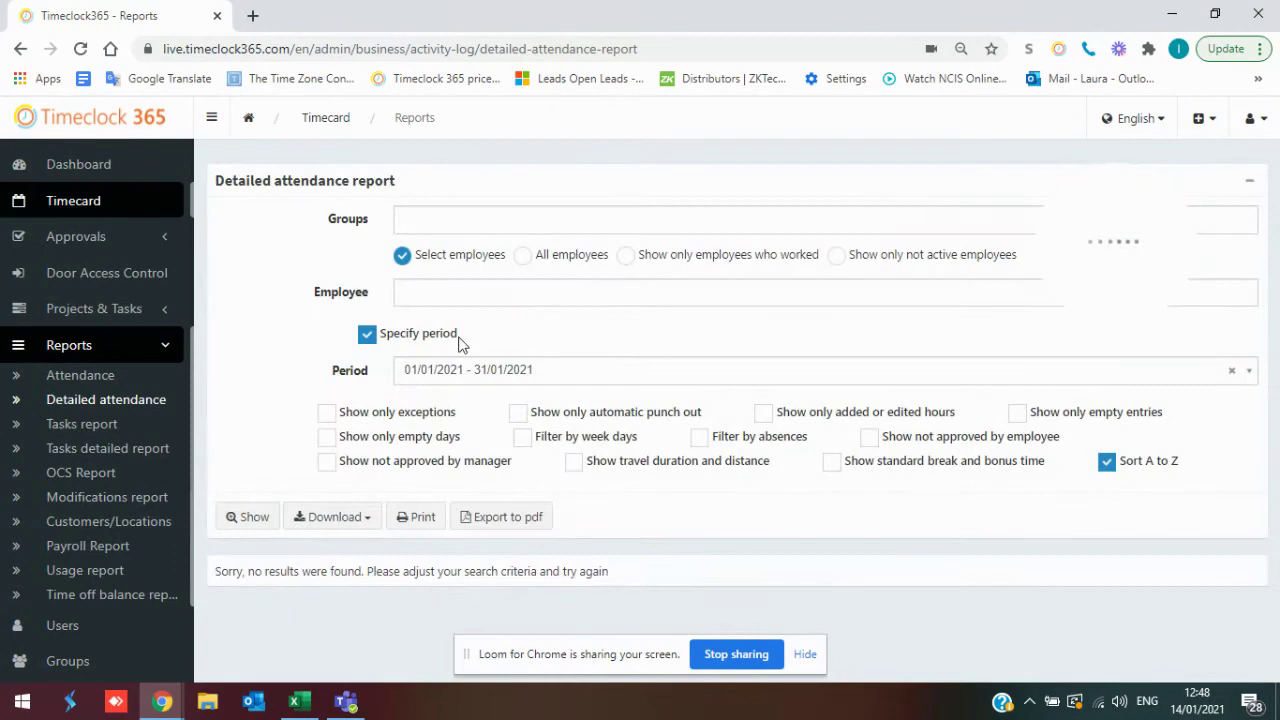
click(451, 291)
click(450, 320)
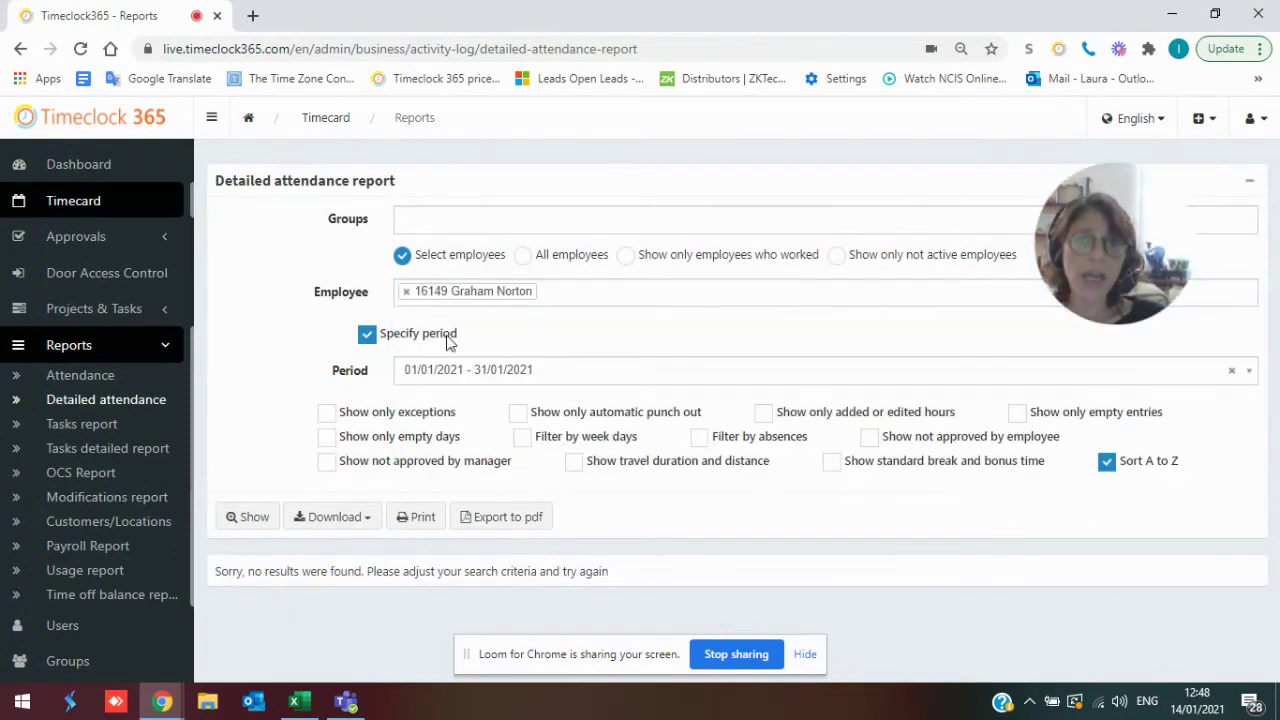
click(250, 517)
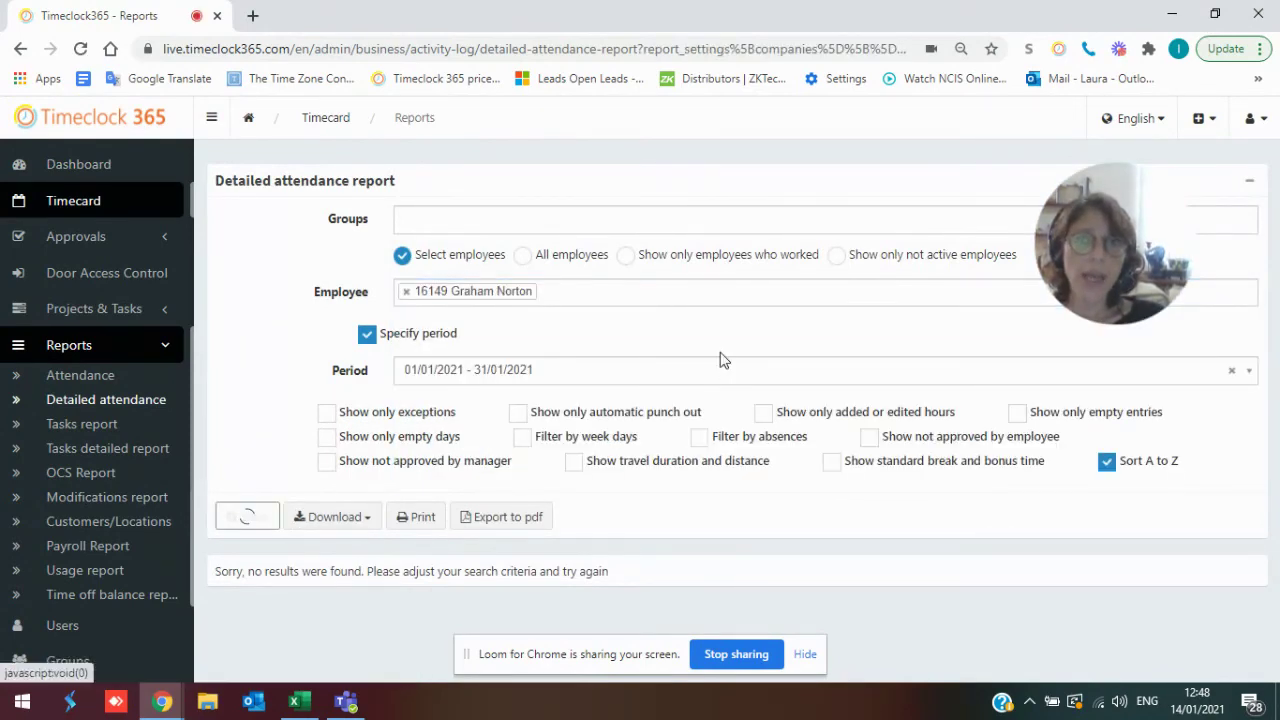
- Examine the report's daily attendance rows, summary and approval fields, and list its available download formats
scroll(722, 360, down, 15)
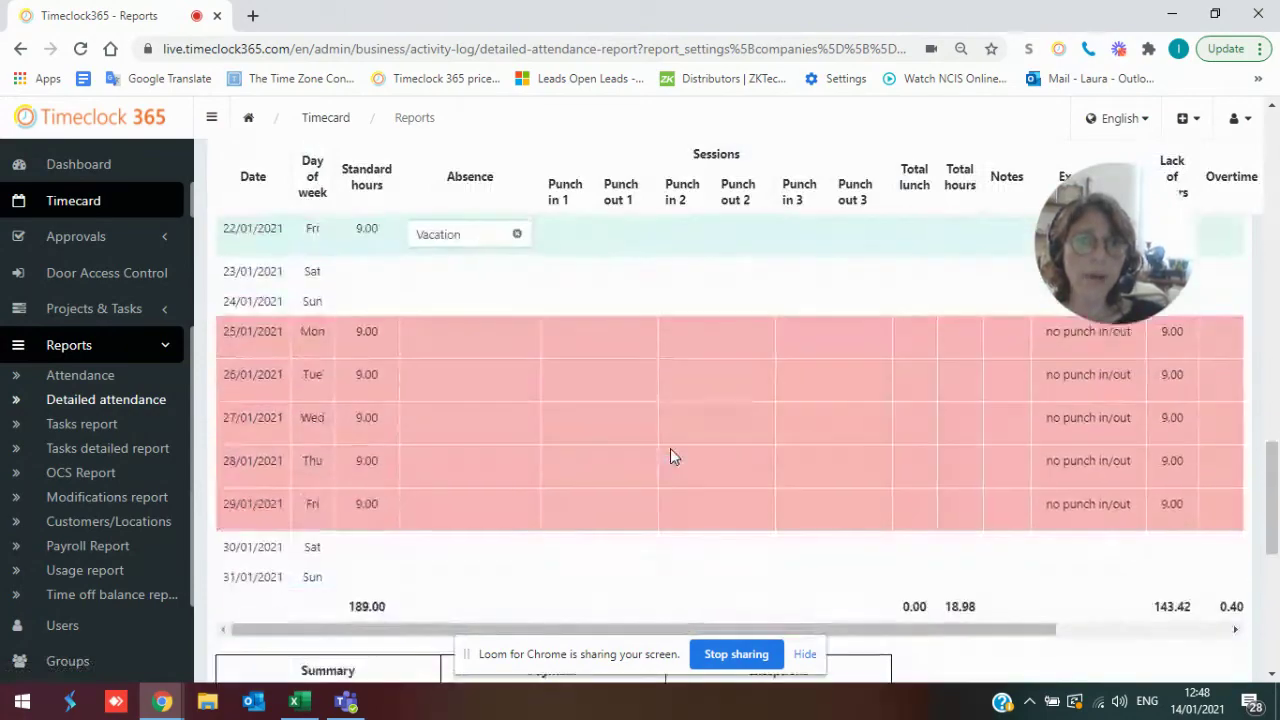
scroll(666, 460, up, 1)
scroll(666, 464, up, 8)
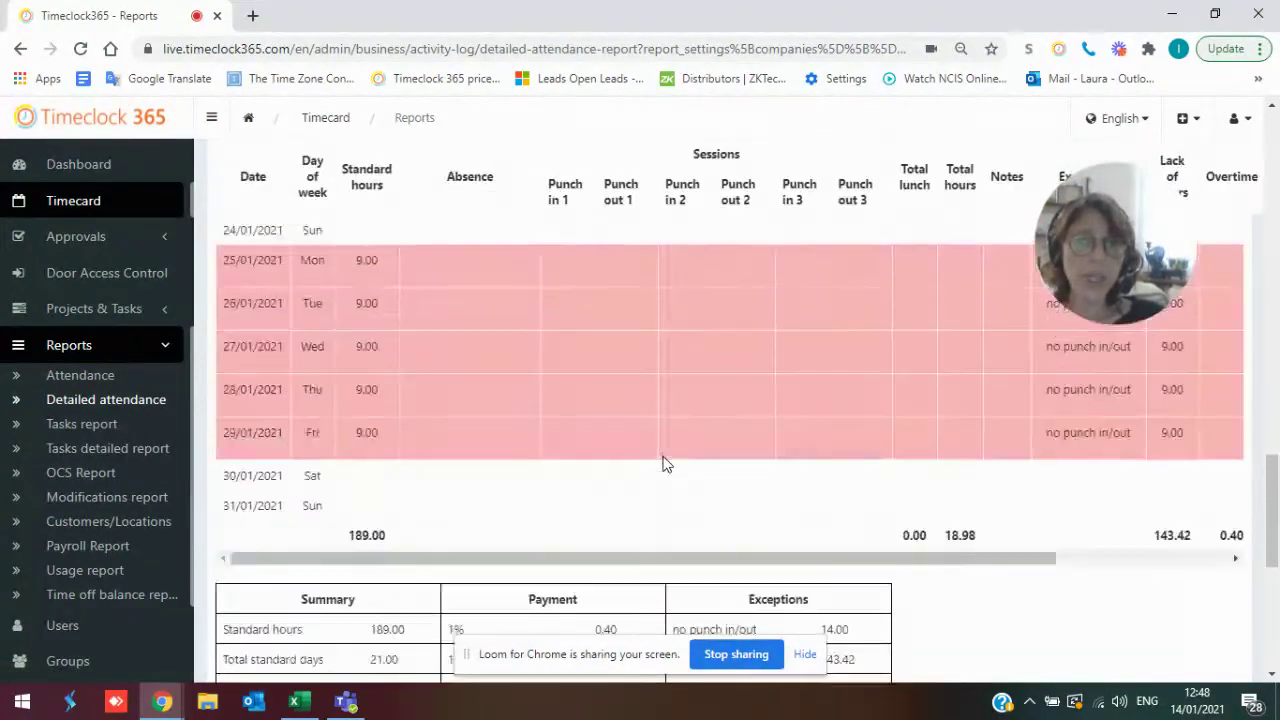
scroll(666, 462, up, 10)
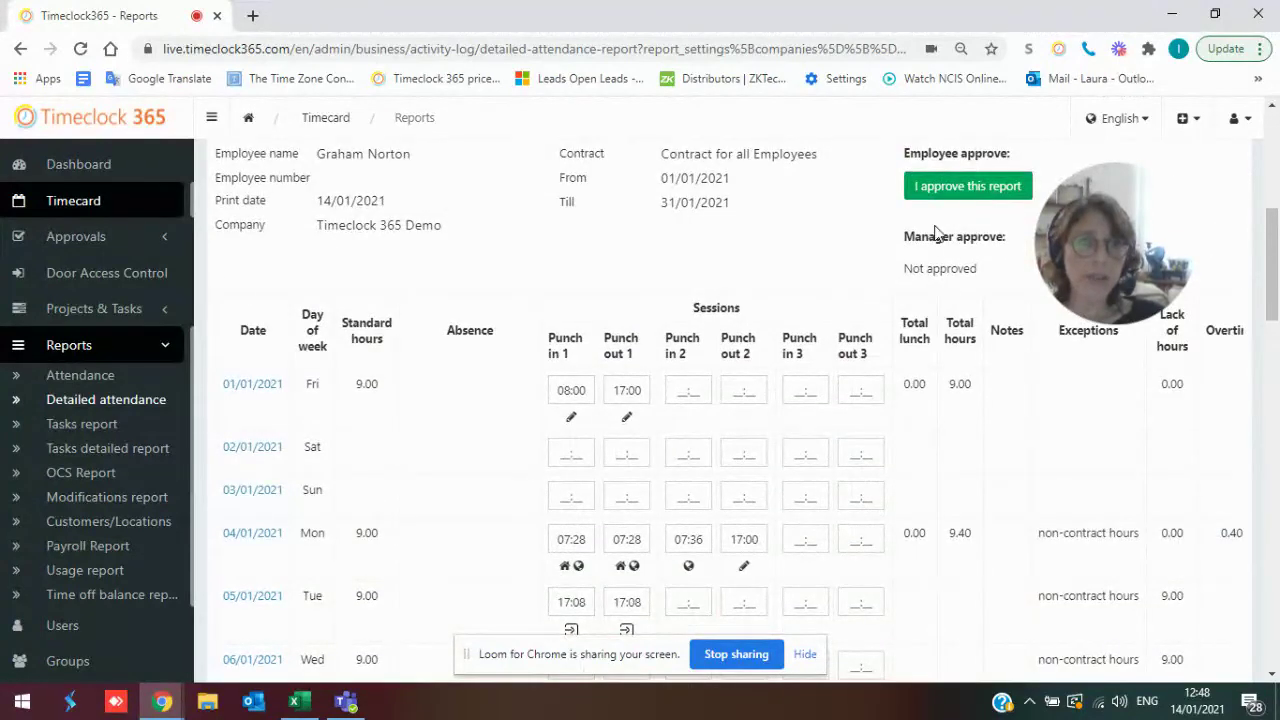
scroll(713, 242, up, 4)
click(364, 208)
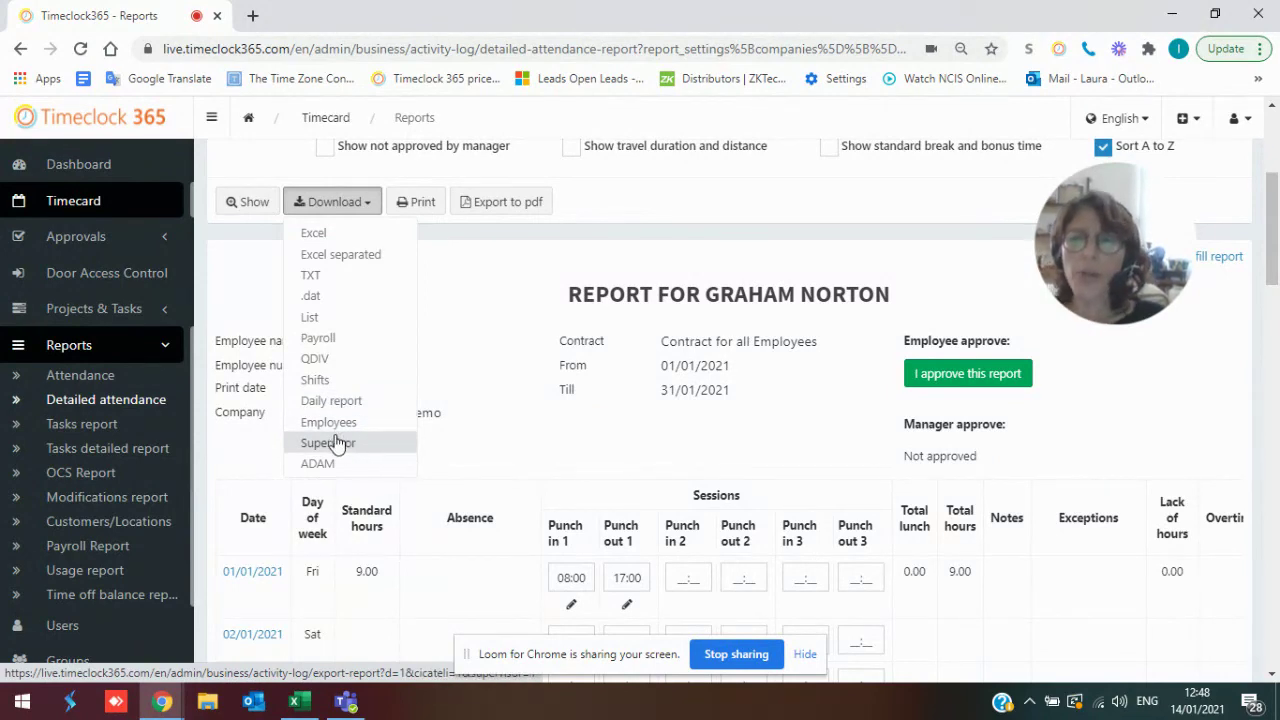
scroll(309, 411, down, 1)
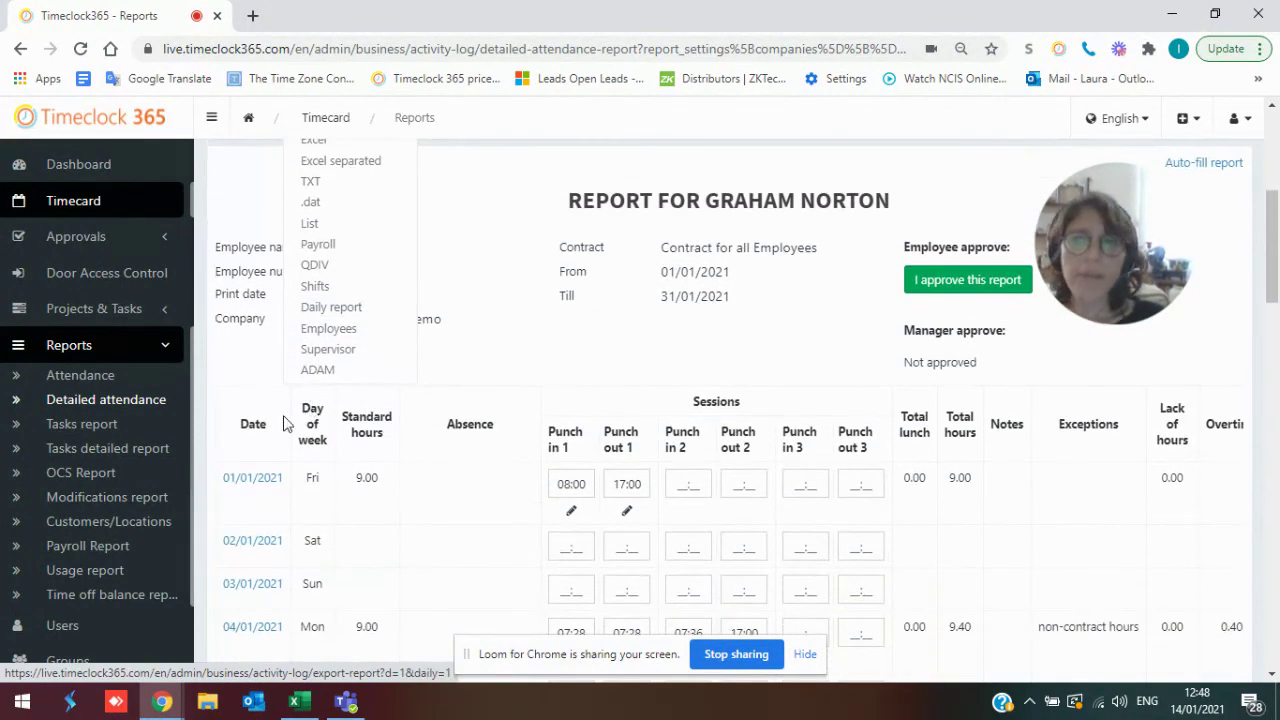